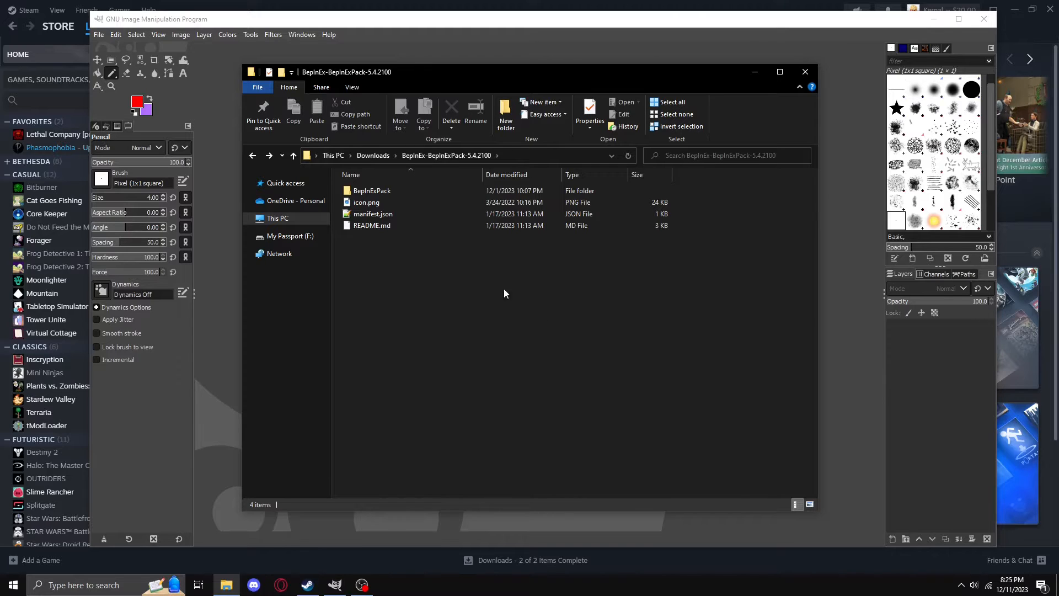
Open the downloaded BepInExPack folder, and switch to Steam to browse Lethal Company's local files
double_click(401, 190)
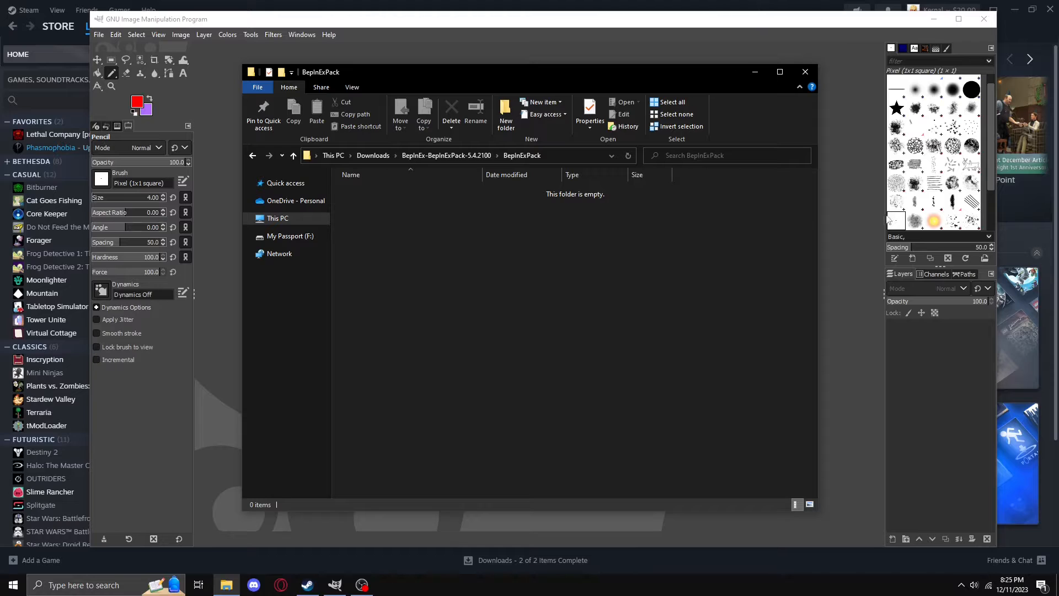
left_click(1031, 218)
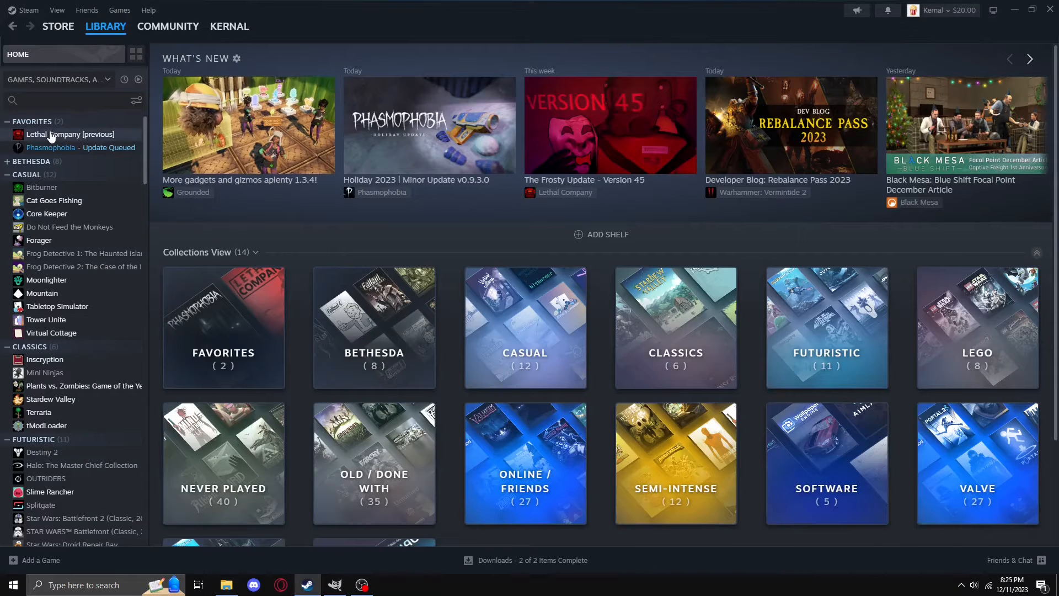
right_click(52, 136)
mouse_move(129, 220)
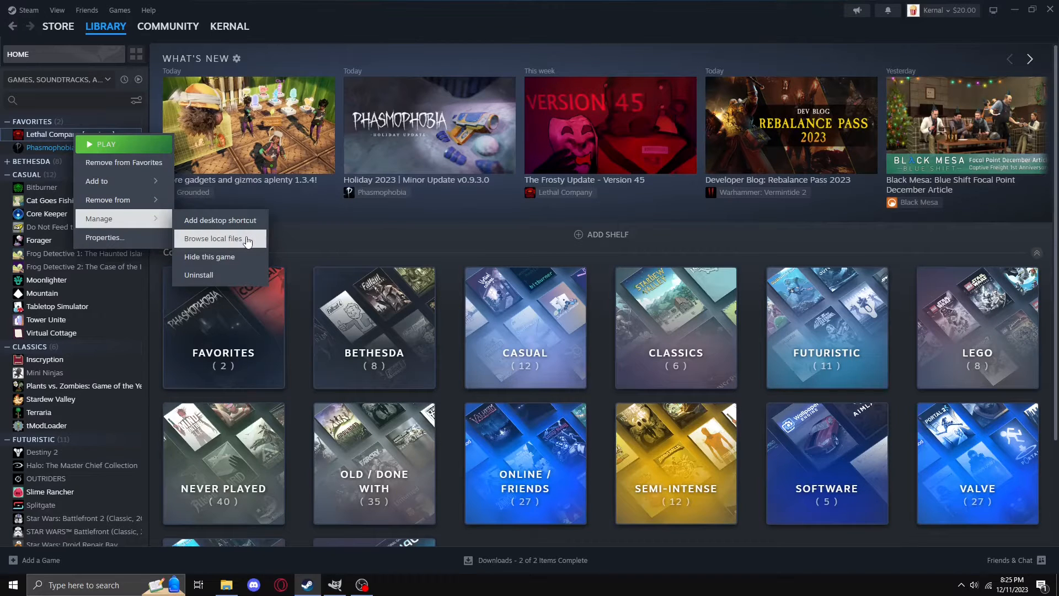
left_click(216, 241)
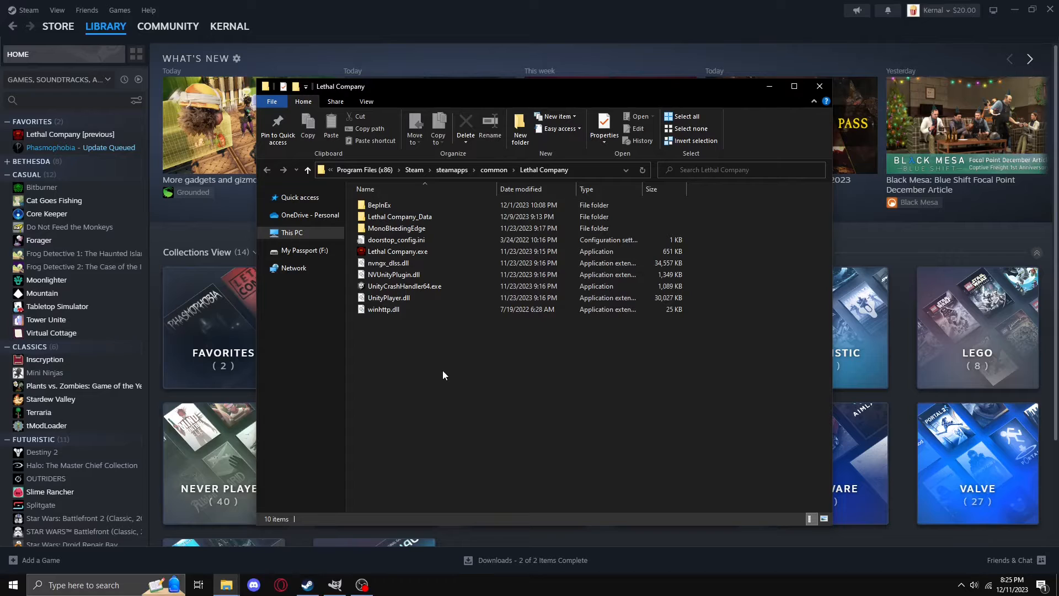
Open the moresuits folder inside the plugins folder of the game's BepInEx directory
double_click(398, 203)
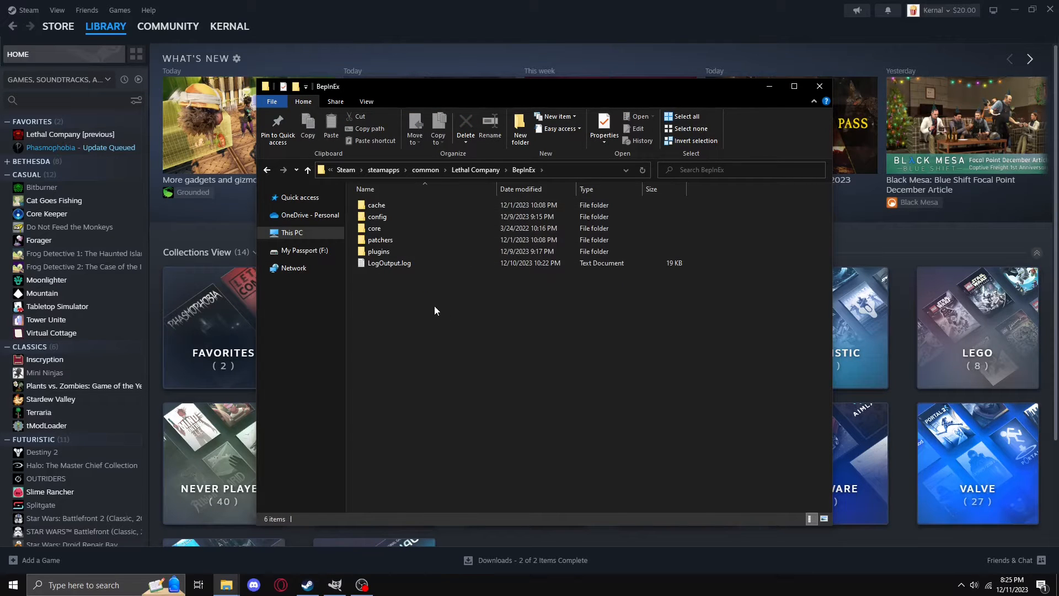
double_click(407, 253)
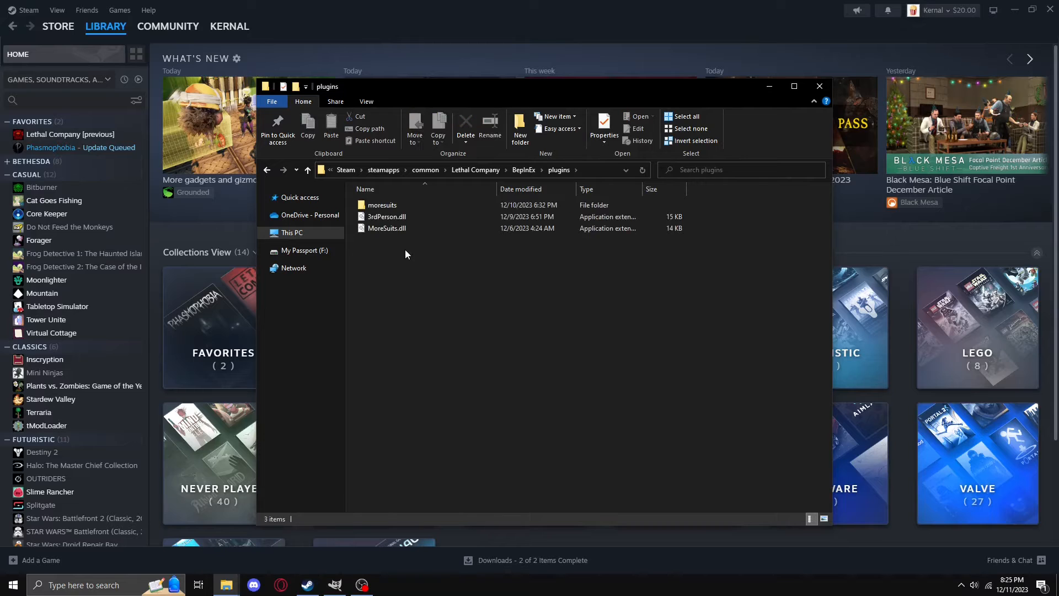
mouse_move(413, 246)
left_mouse_down()
mouse_move(396, 227)
mouse_move(396, 240)
left_mouse_up()
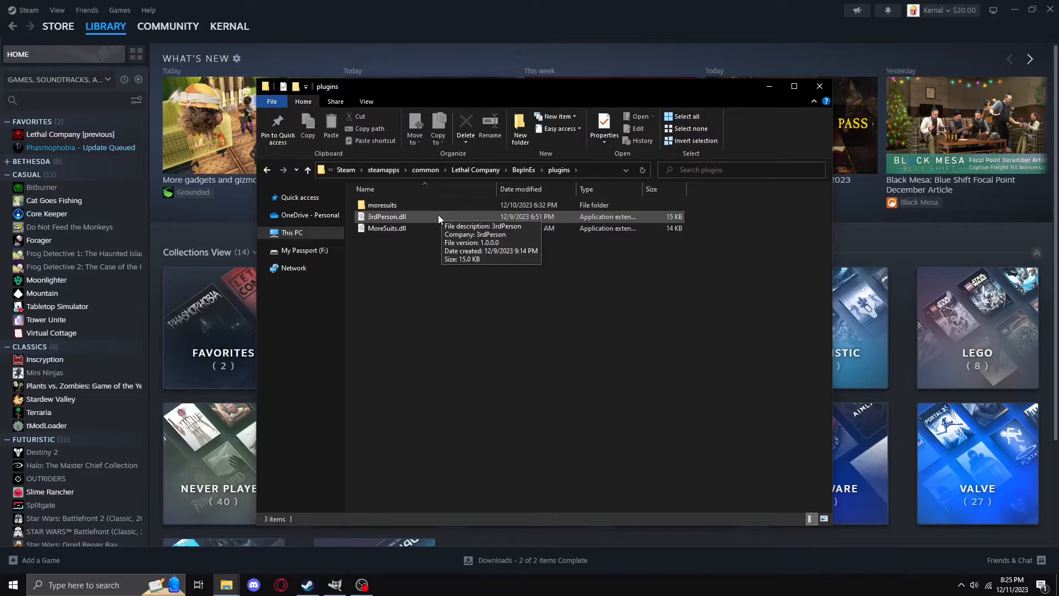
double_click(405, 204)
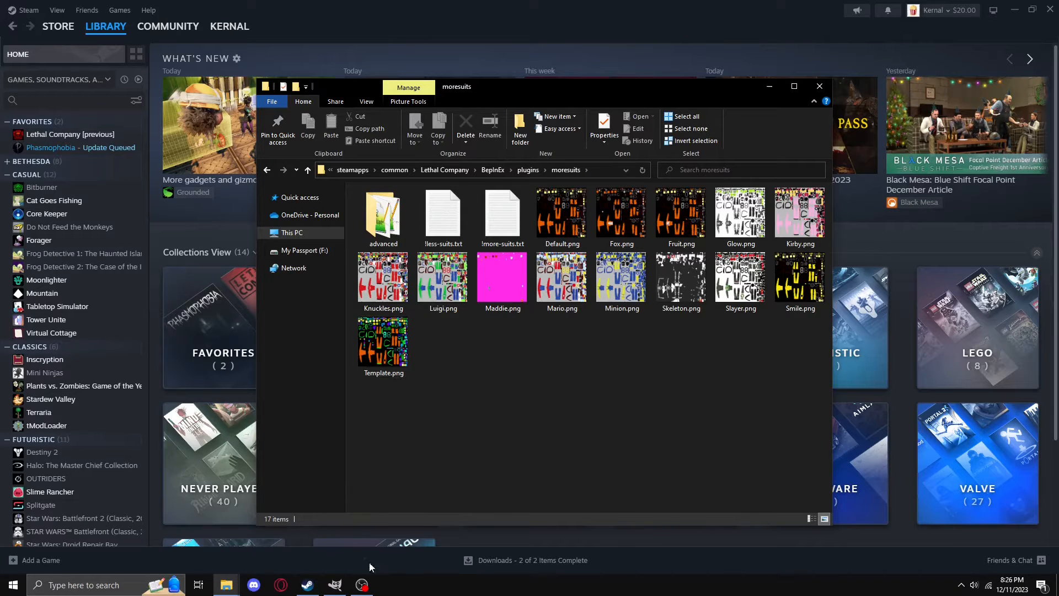
Open Template.png from the moresuits folder in GIMP
left_click(335, 585)
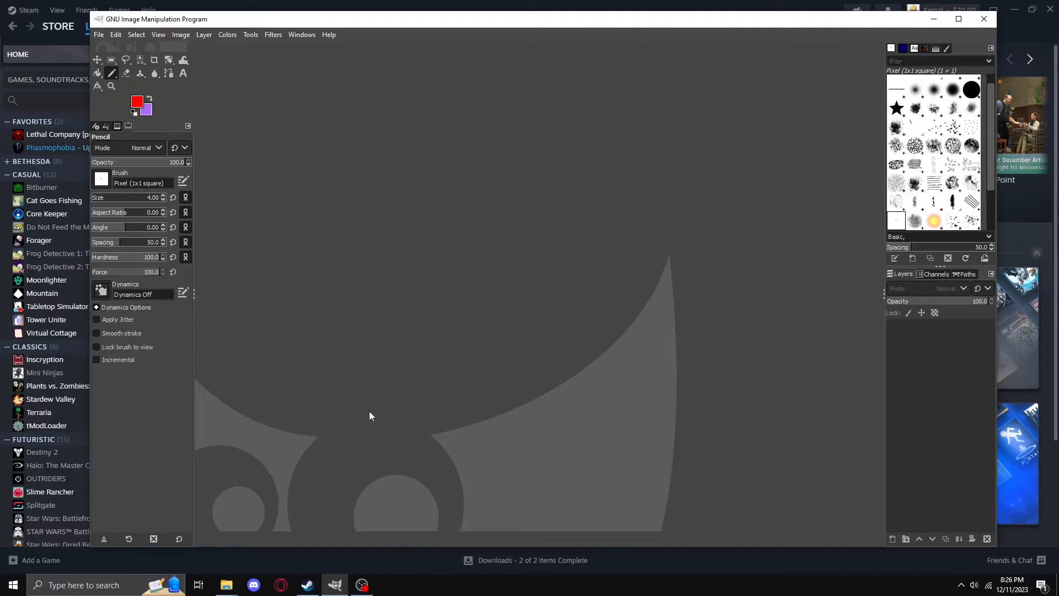
mouse_move(226, 585)
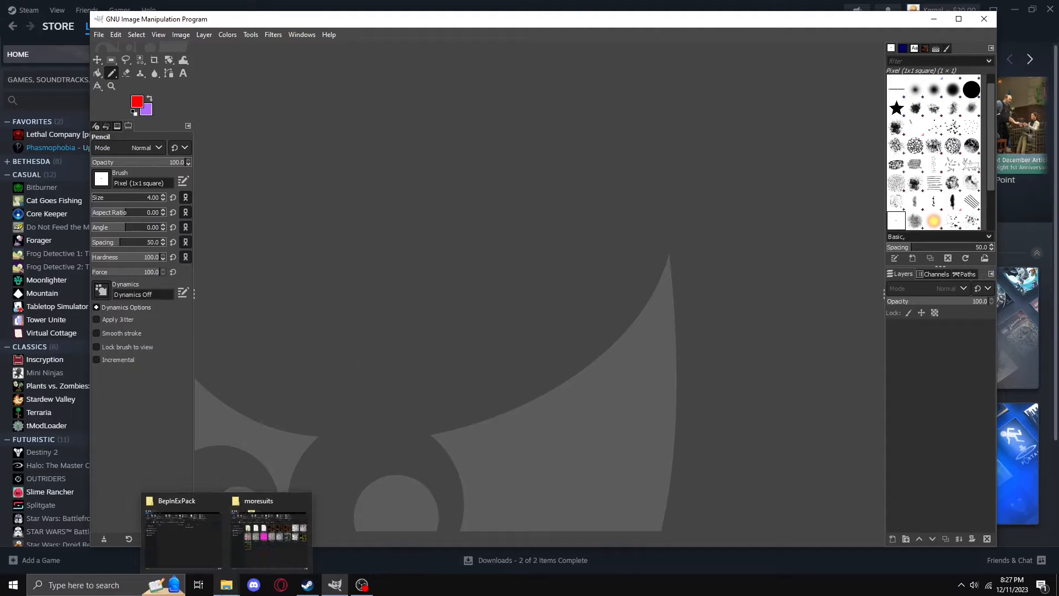
left_click(255, 545)
left_click_drag(480, 84, 647, 85)
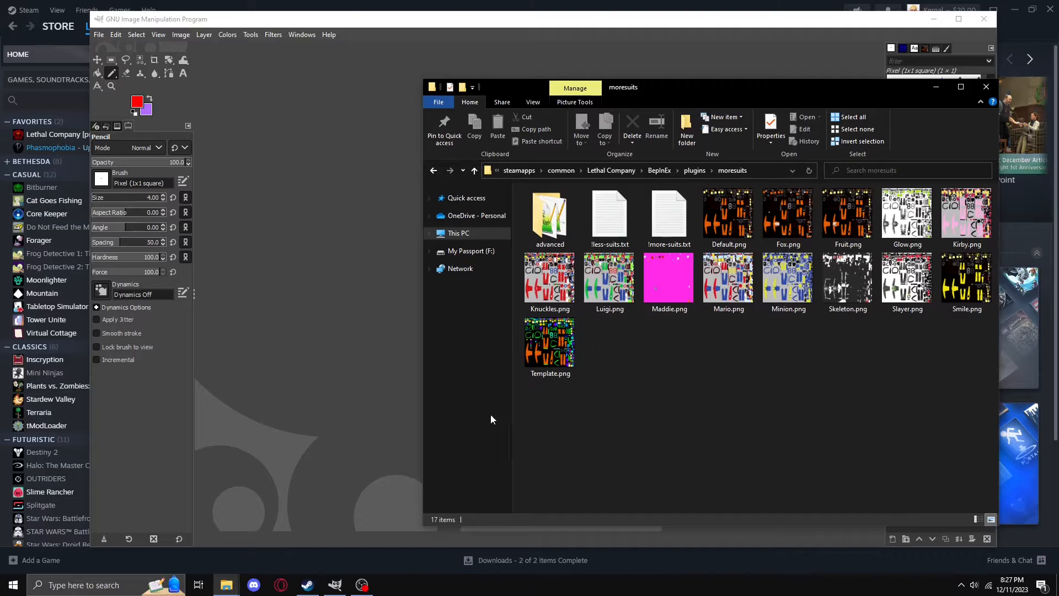
left_click_drag(561, 348, 357, 316)
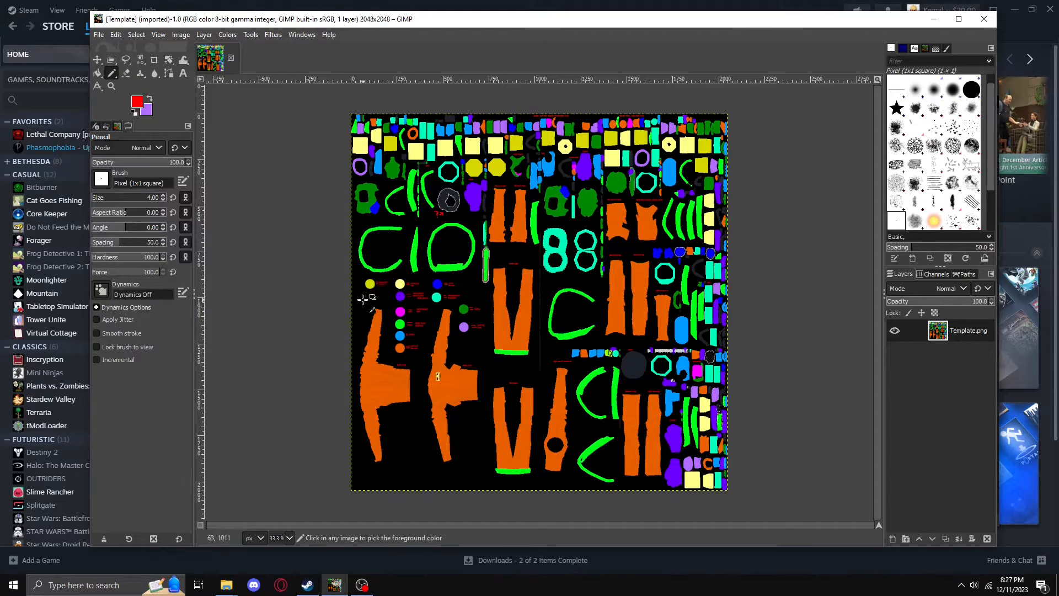
Inspect the template's colour legend for the suit parts and activate the Select by Color tool
scroll(375, 301, "up", 4)
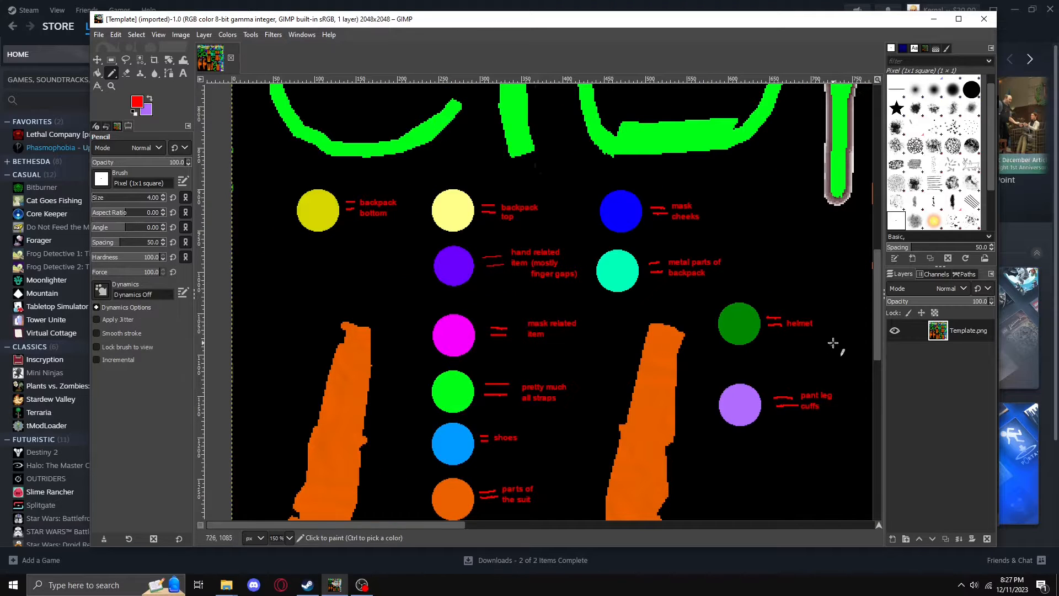
left_click_drag(877, 344, 879, 351)
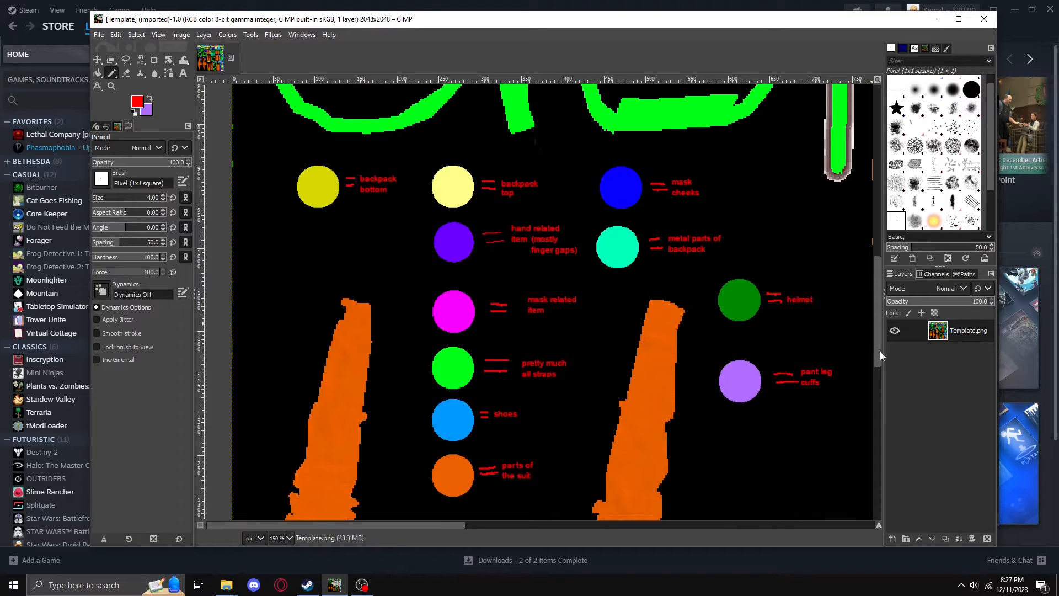
left_click(140, 59)
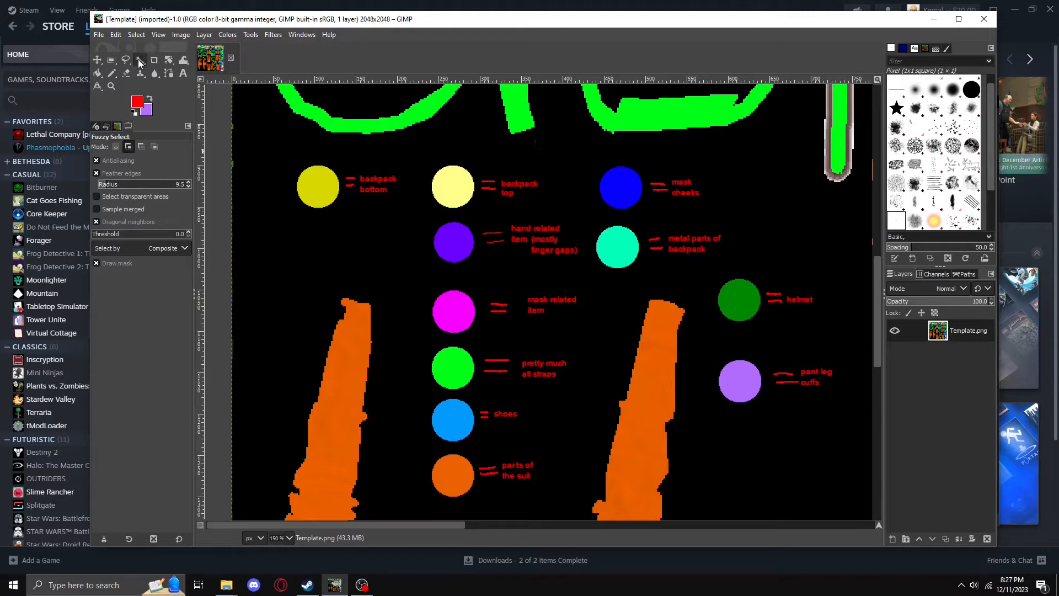
mouse_move(142, 60)
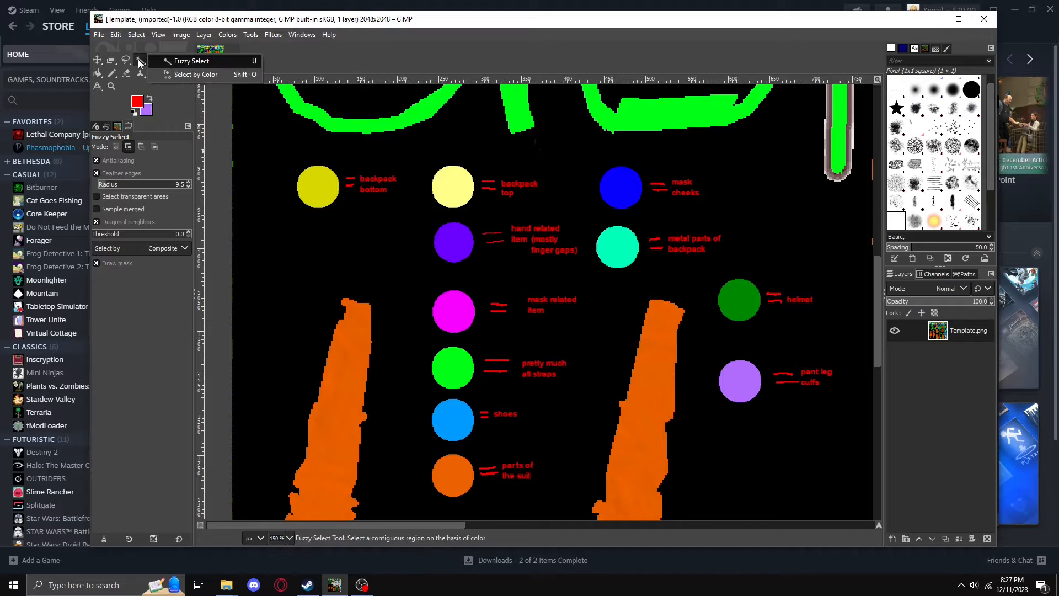
left_click(179, 75)
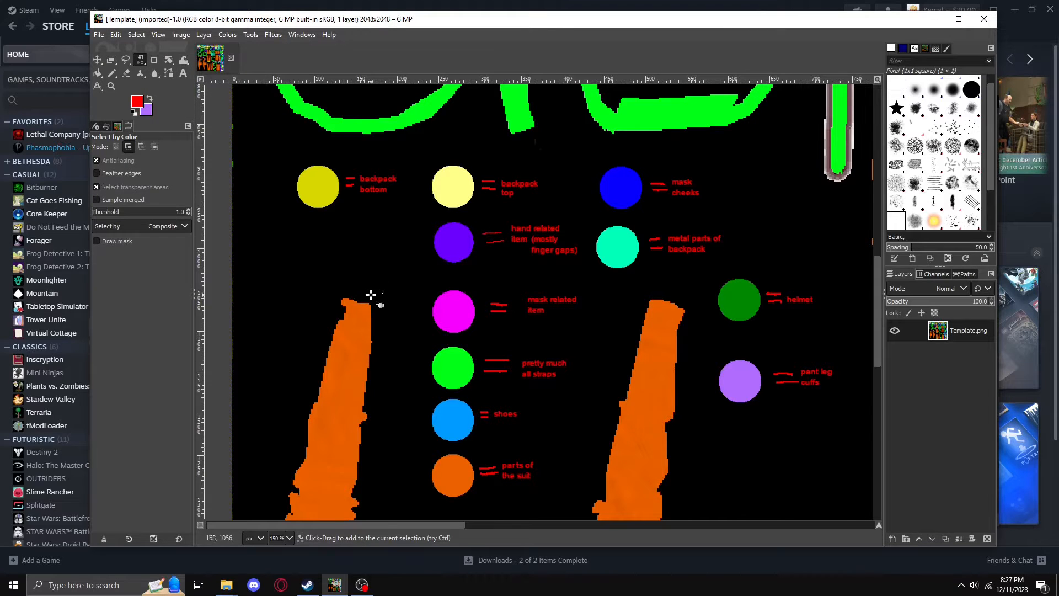
scroll(359, 286, "down", 4)
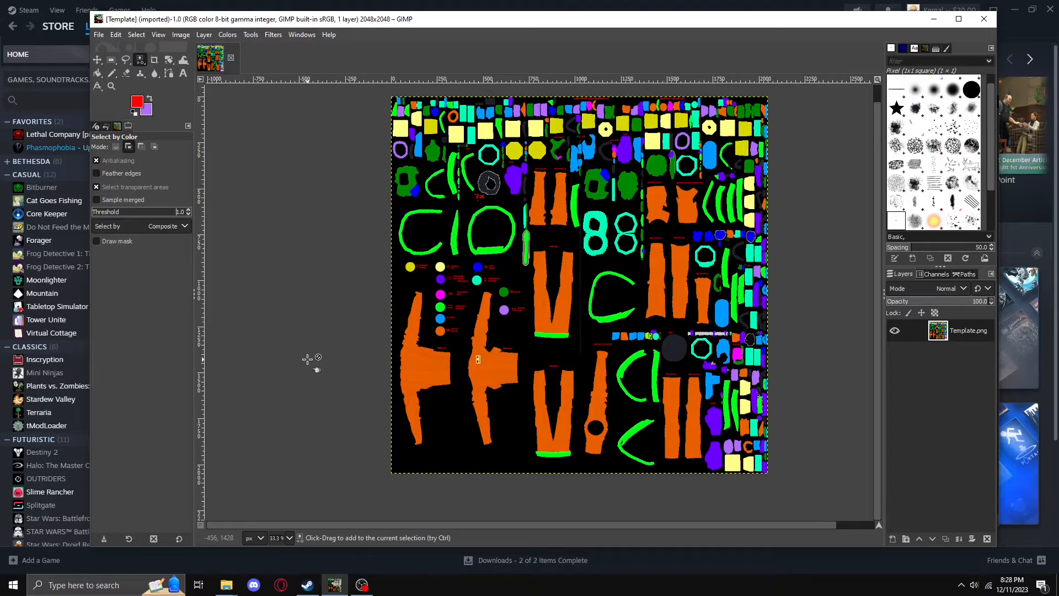
Add Default.png from the moresuits folder as a layer and place it below the Template.png layer
mouse_move(226, 585)
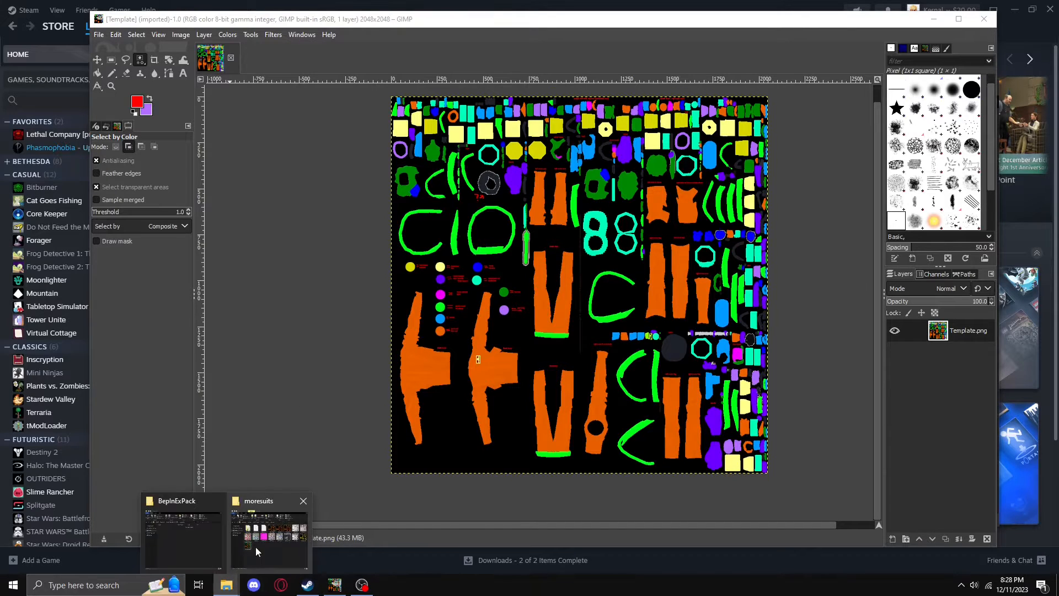
left_click(270, 529)
left_click(730, 231)
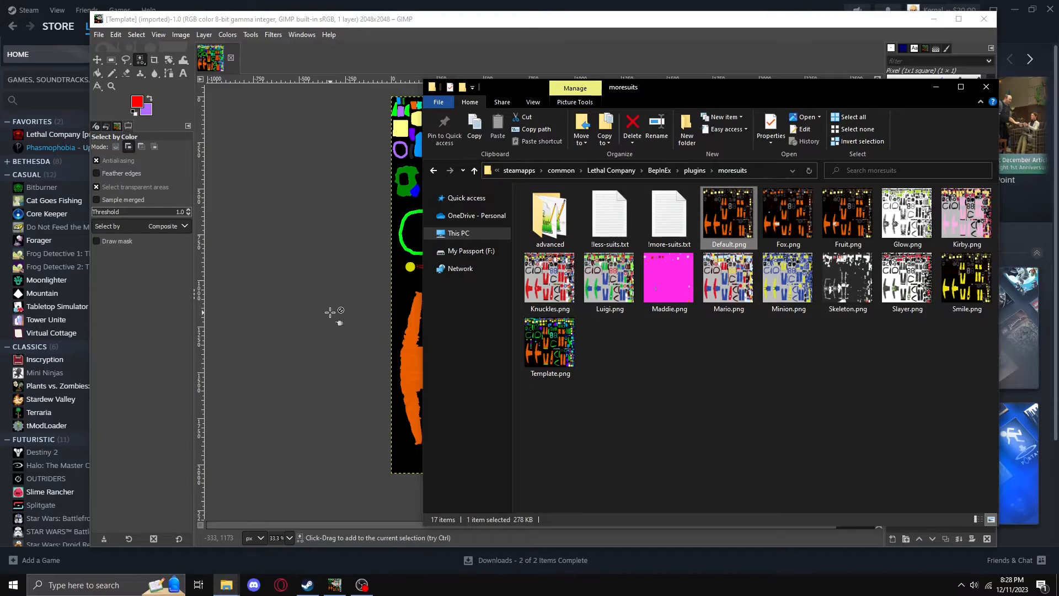
left_click_drag(330, 311, 330, 312)
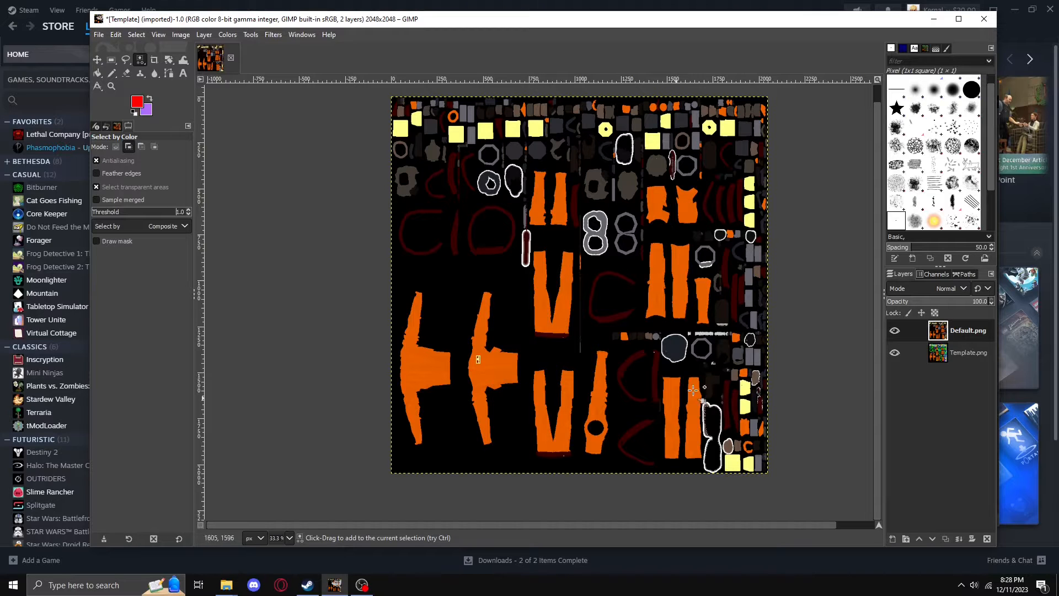
left_click_drag(962, 333, 967, 362)
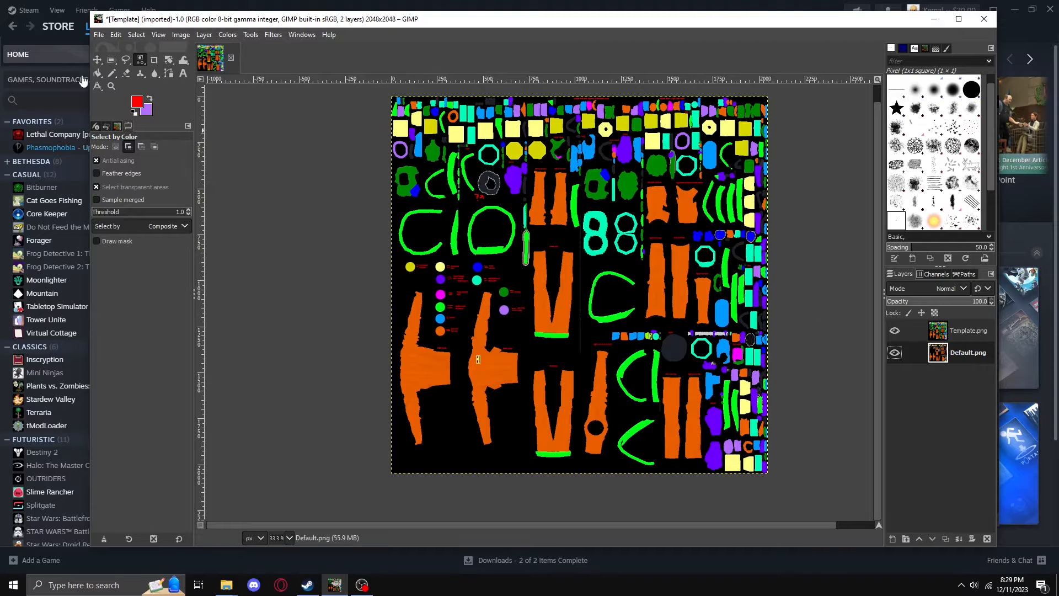
Swap the foreground and background colours and set the foreground to the purple 9442f0
left_click(149, 98)
left_click(137, 105)
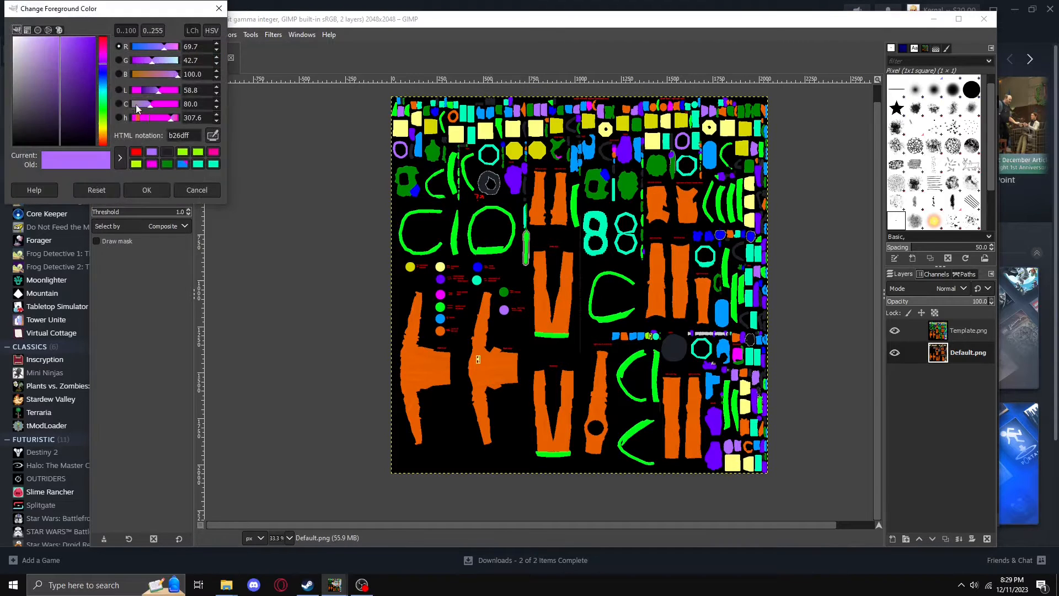
left_click_drag(90, 58, 72, 42)
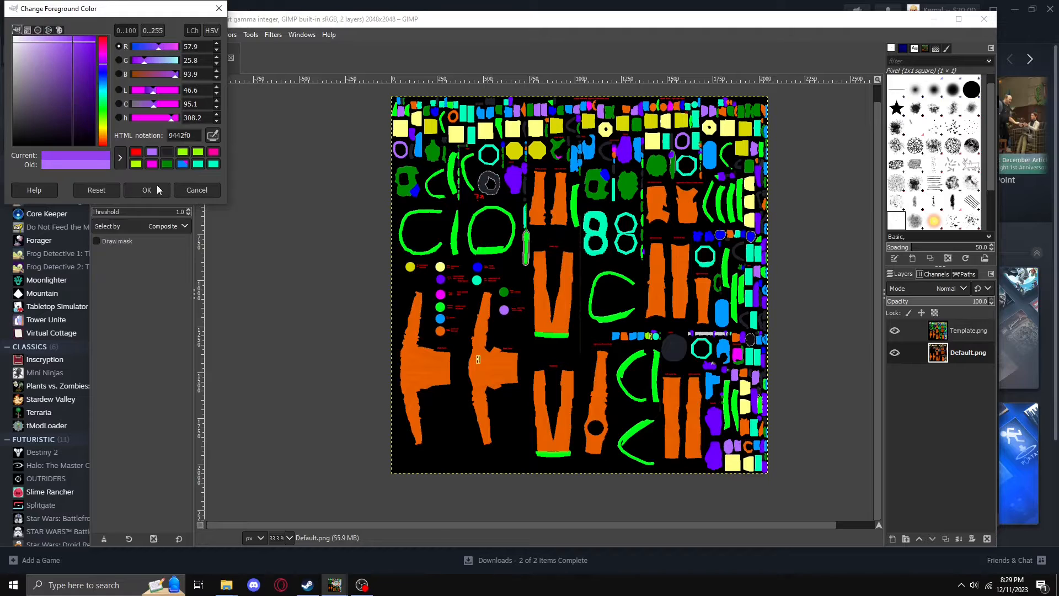
left_click(146, 189)
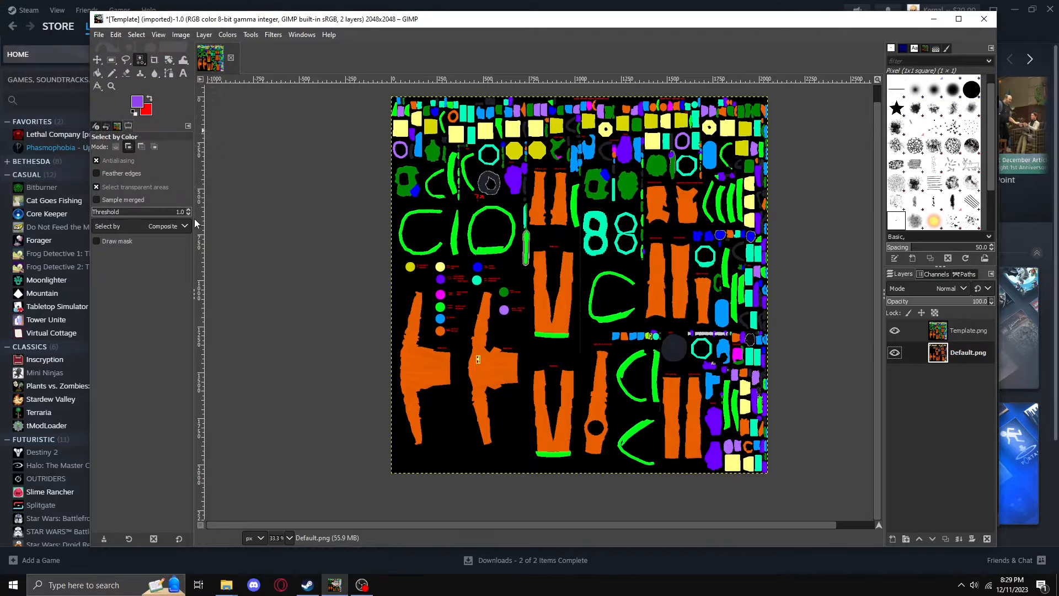
Look at the Bucket Fill options, return to Select by Color, and compare the Template.png and Default.png layers by toggling the template's visibility
left_click(100, 75)
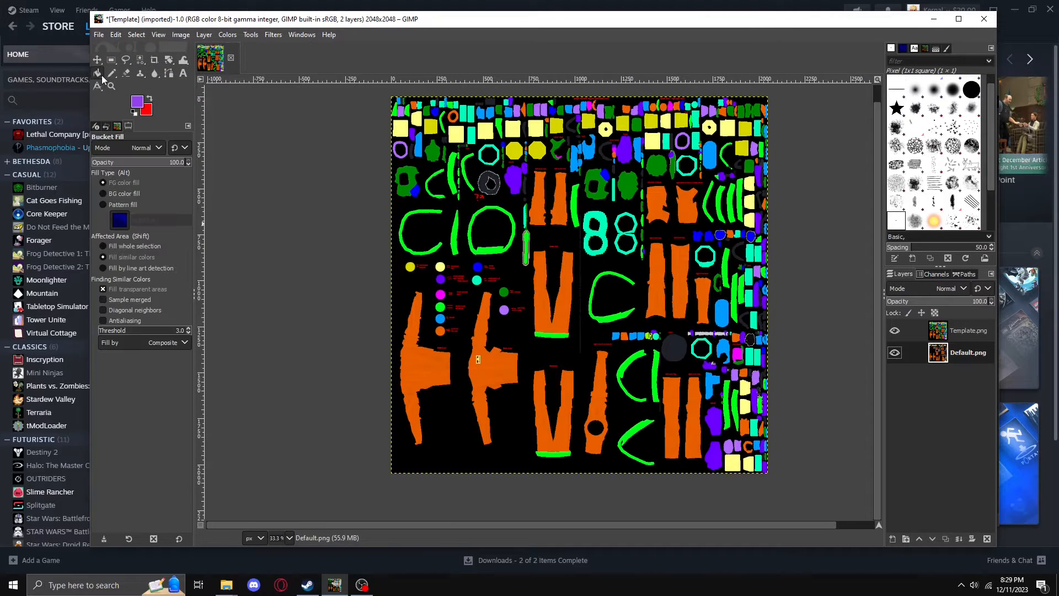
left_click(142, 64)
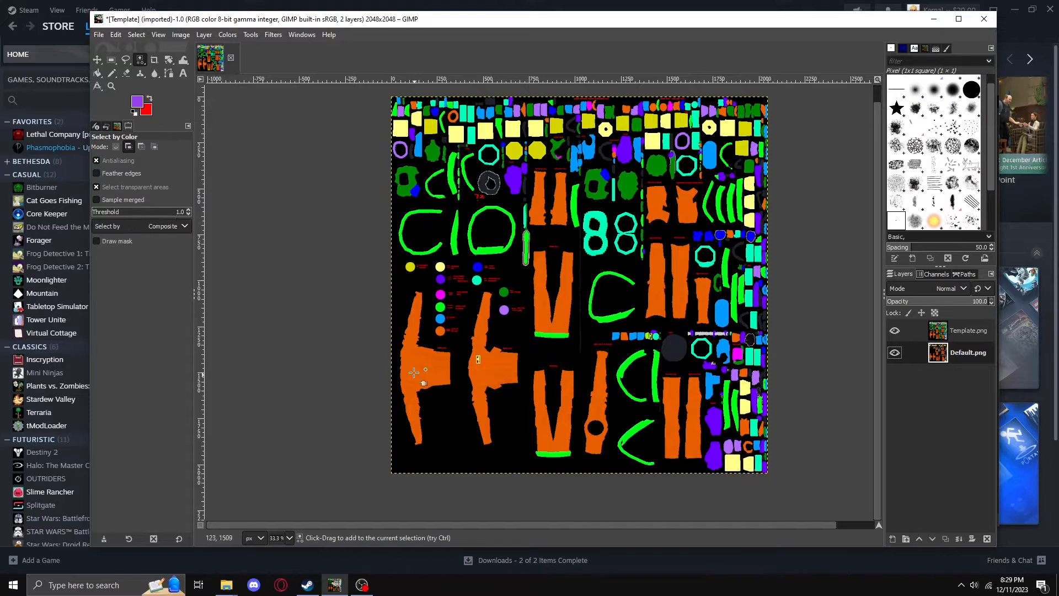
scroll(432, 381, "up", 4)
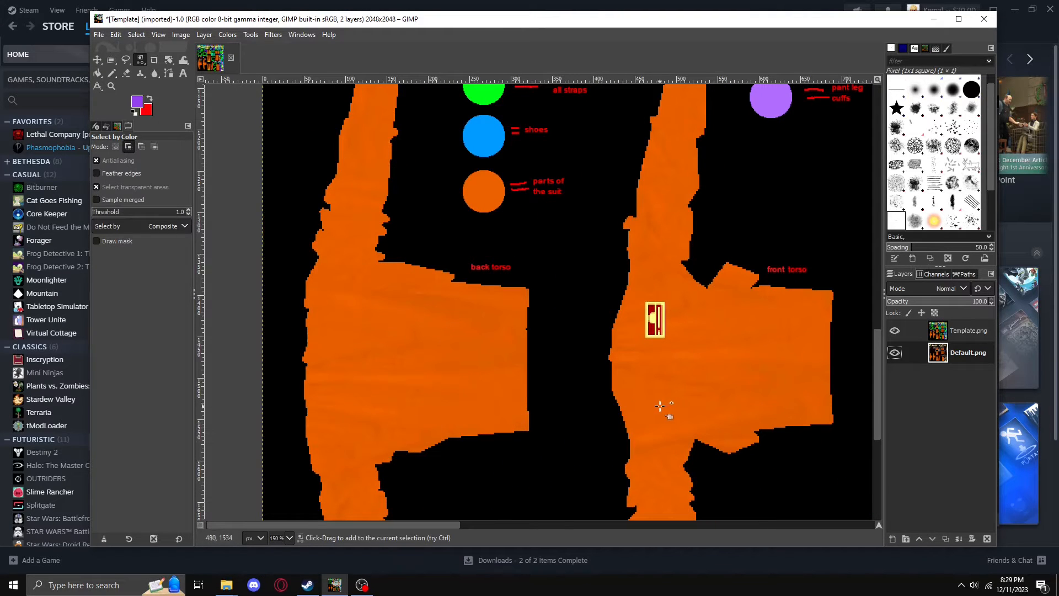
left_click(894, 331)
left_click(895, 331)
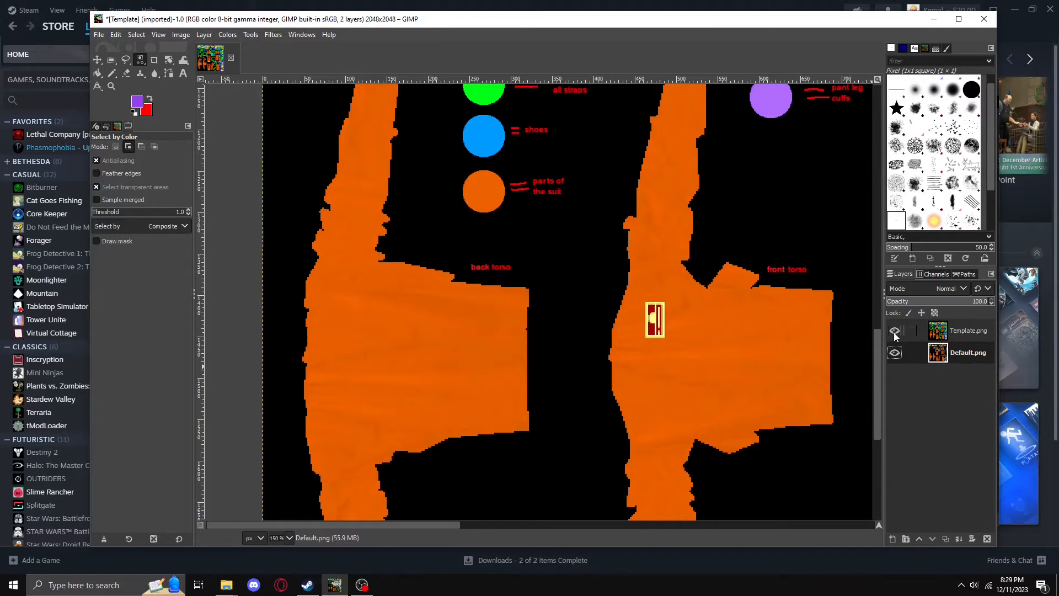
scroll(486, 348, "down", 4)
left_click(895, 331)
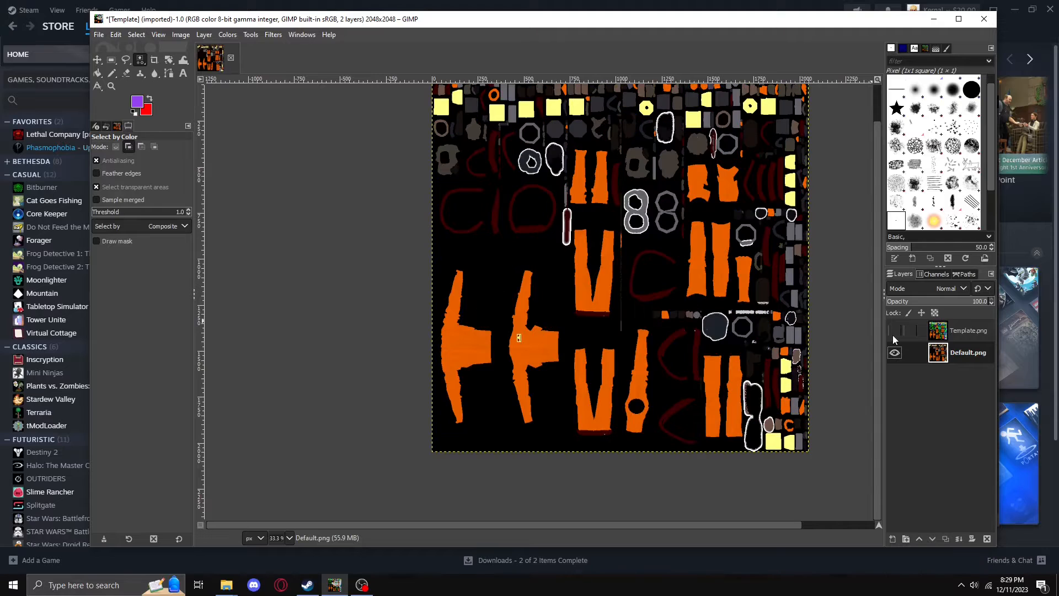
left_click(895, 331)
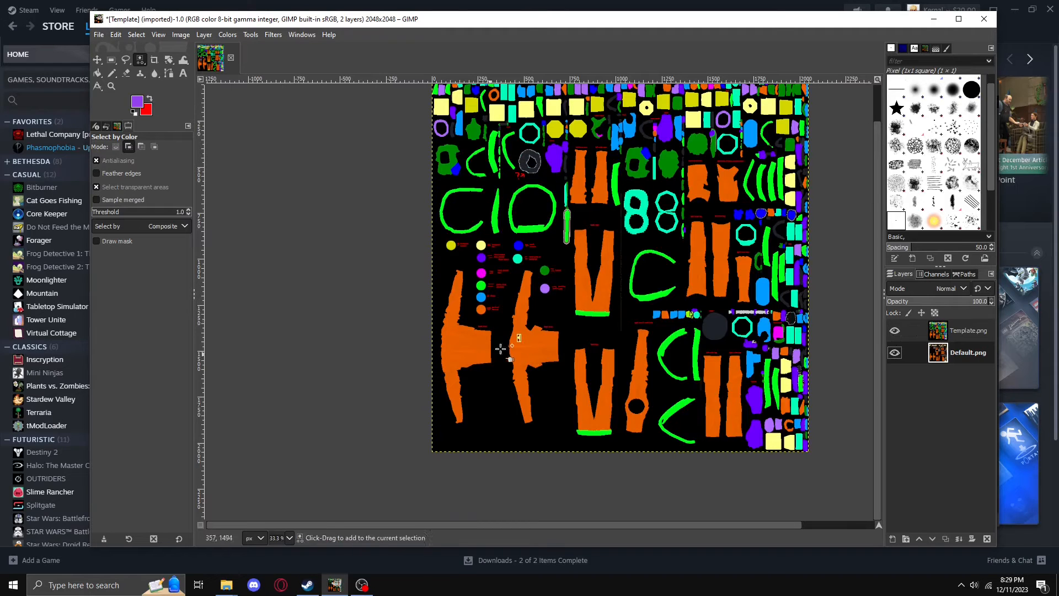
Set the Select by Color threshold to 10.0 and select all orange suit parts from the back torso
scroll(504, 348, "up", 2)
scroll(506, 346, "up", 2)
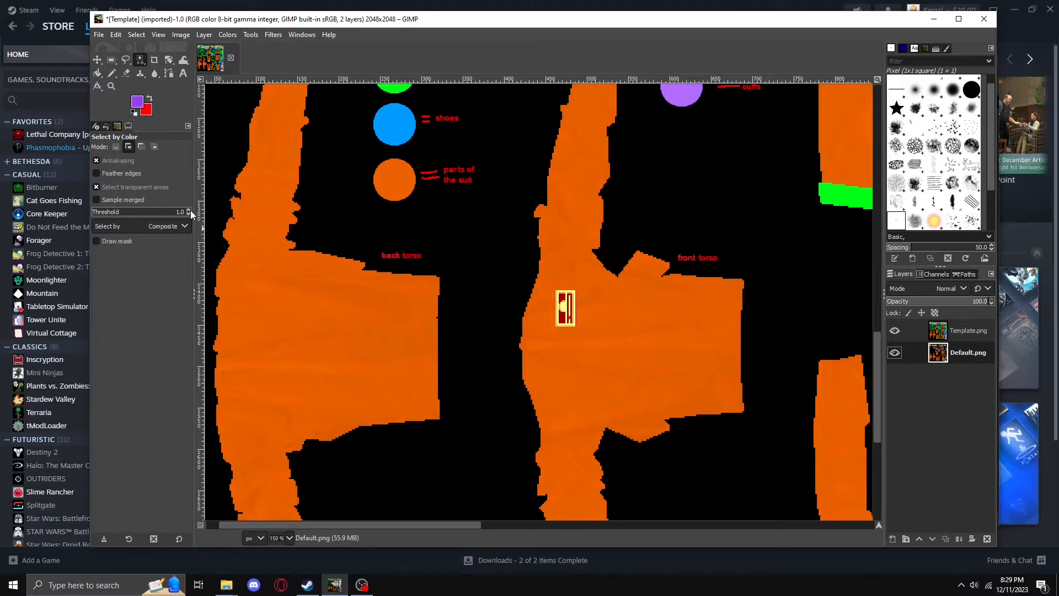
scroll(190, 211, "up", 4)
scroll(190, 210, "up", 2)
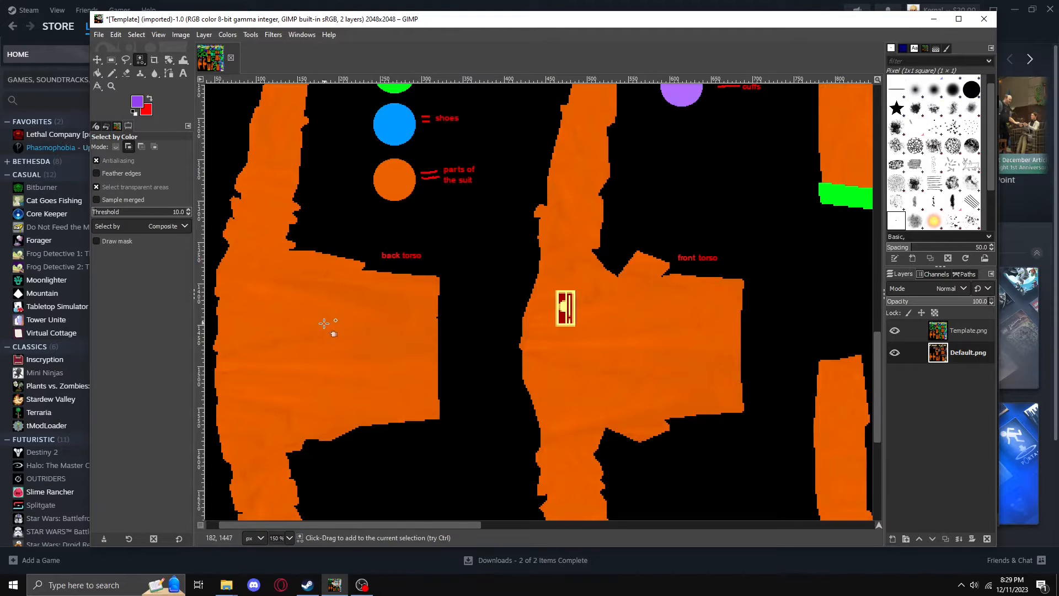
left_click(330, 346)
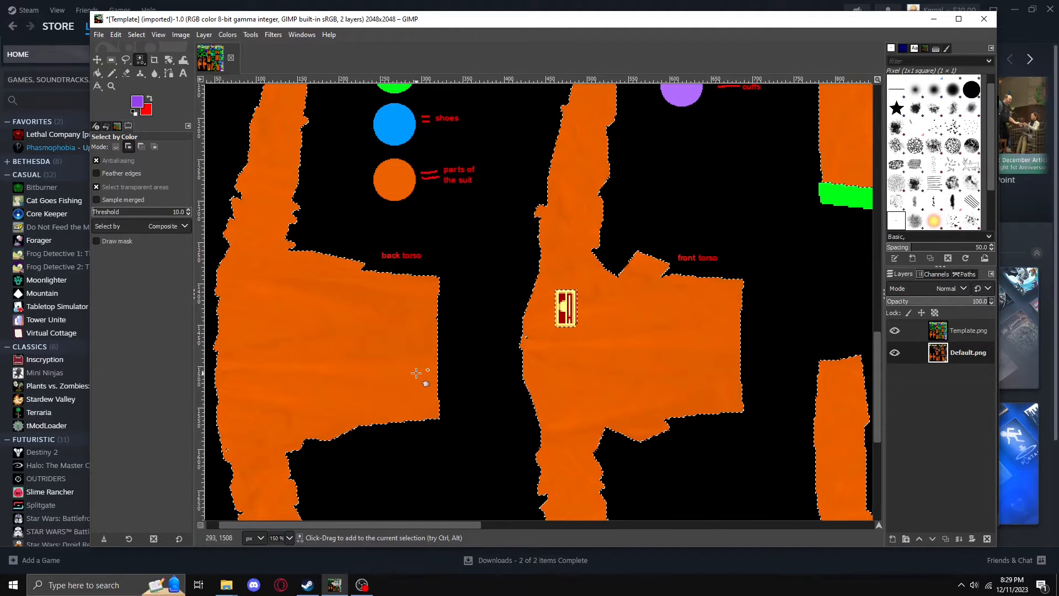
scroll(466, 350, "down", 4)
key("shift")
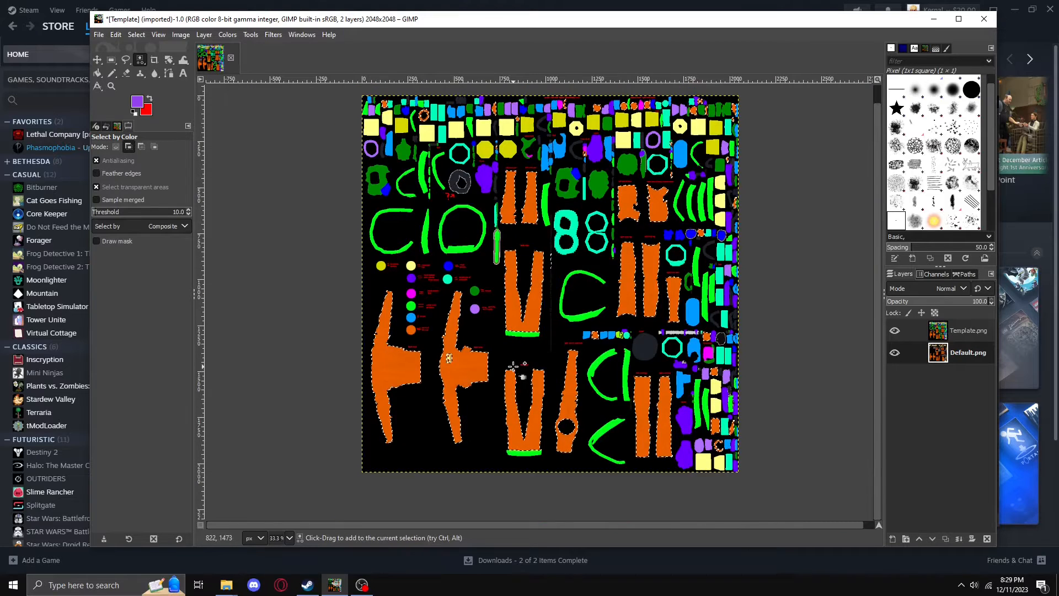
Switch to the Pencil tool and set its brush size to 586
left_click(111, 75)
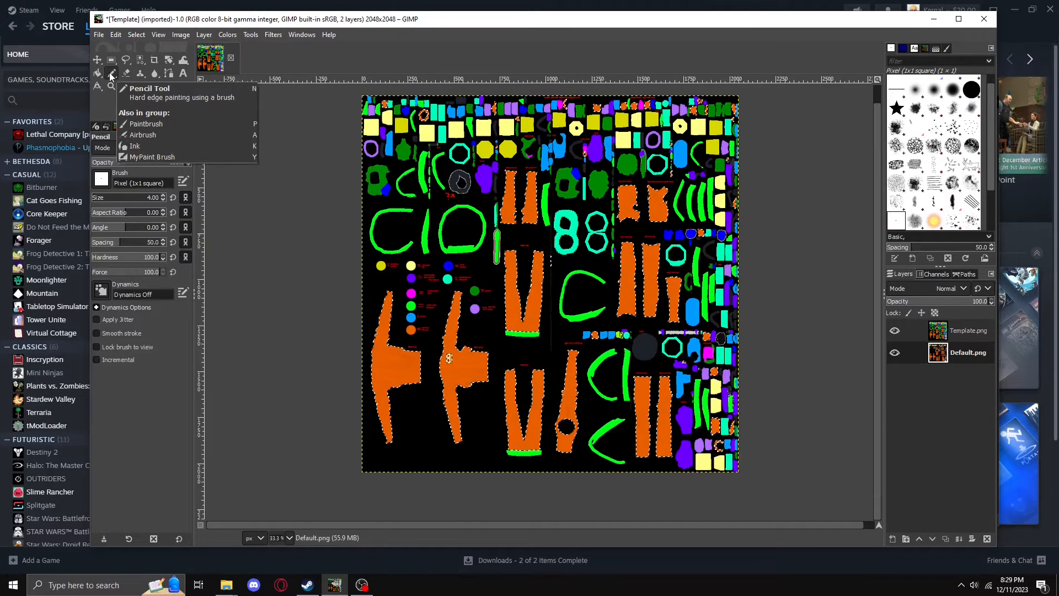
left_click(111, 74)
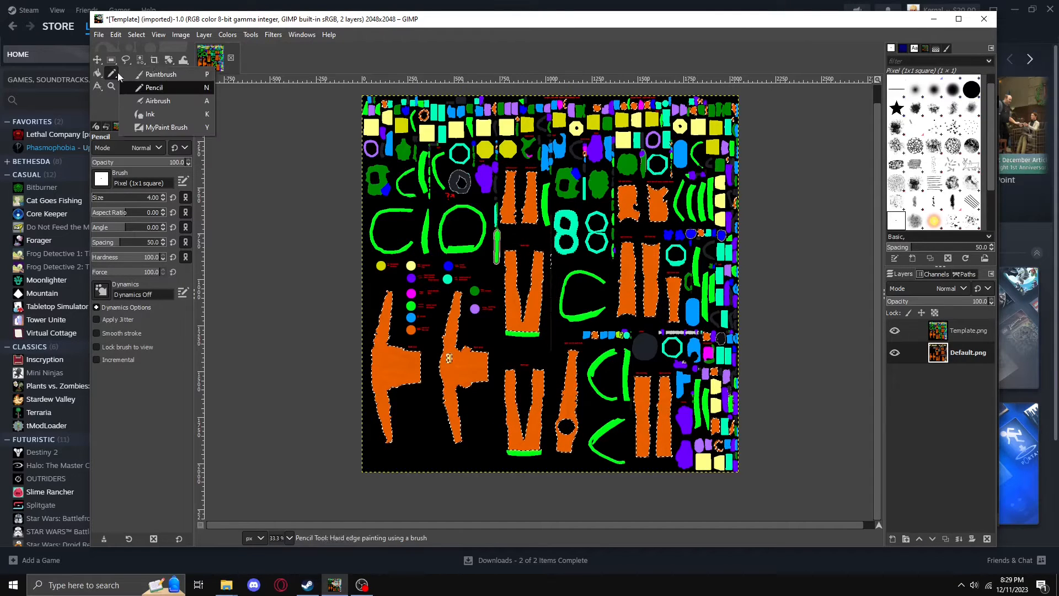
left_click(148, 87)
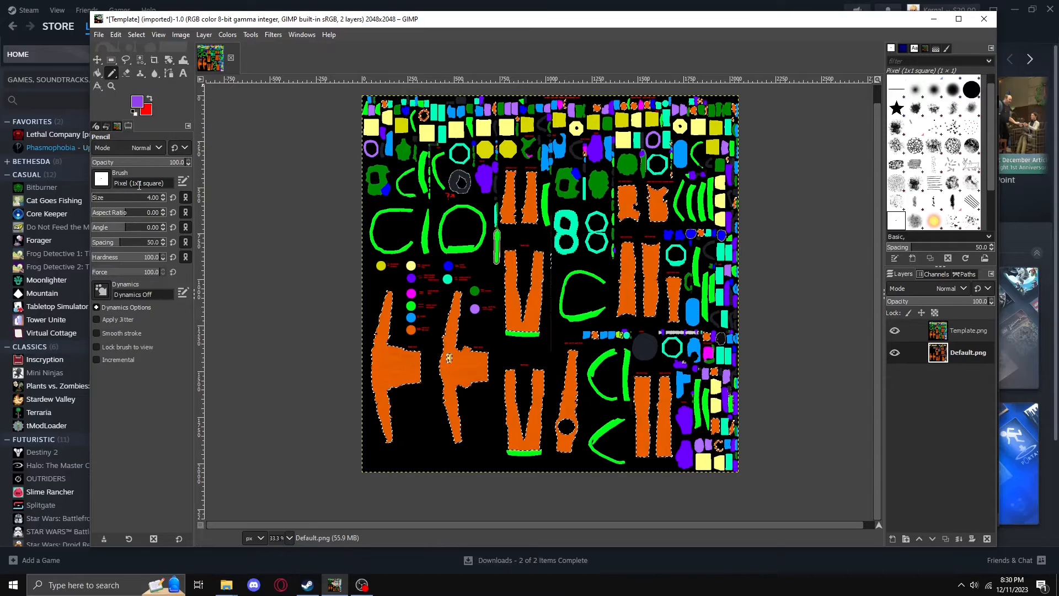
scroll(931, 152, "up", 2)
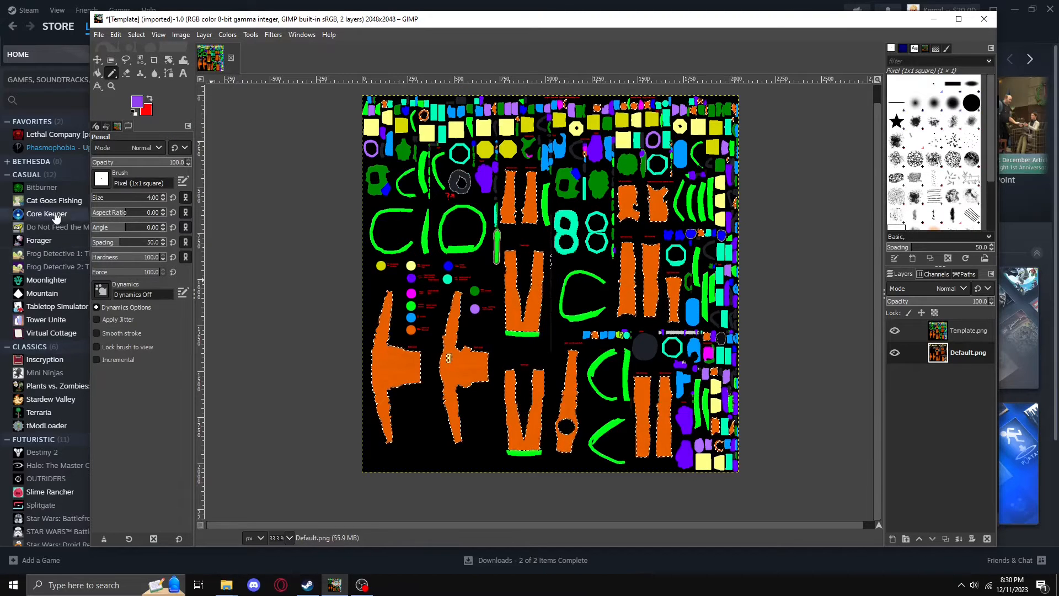
left_click_drag(101, 203, 152, 202)
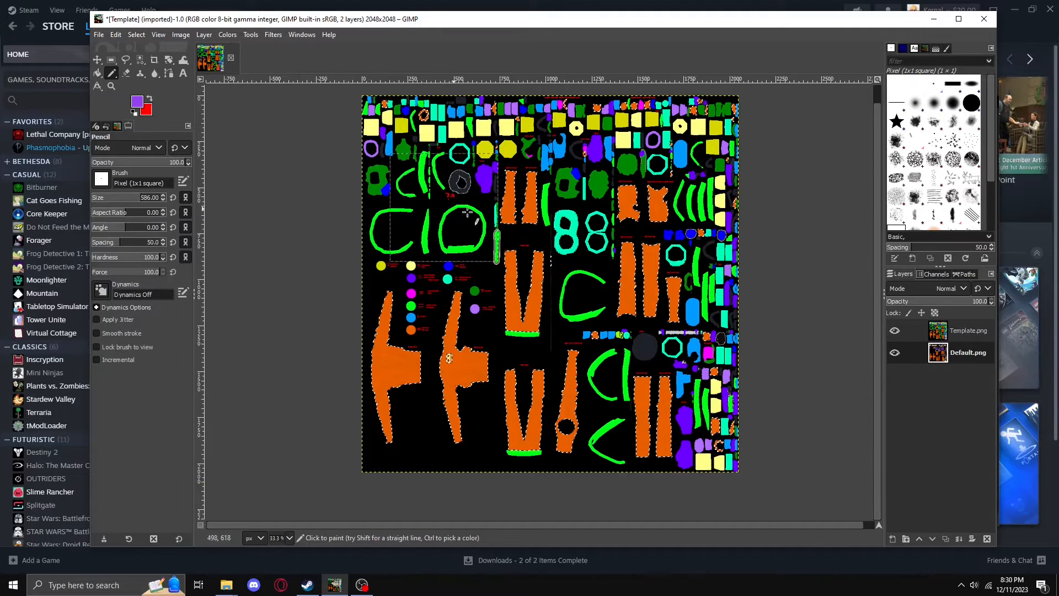
Undo the pencil strokes made on the Default.png layer and paint the selected suit parts purple on the Template.png layer instead
left_click(895, 330)
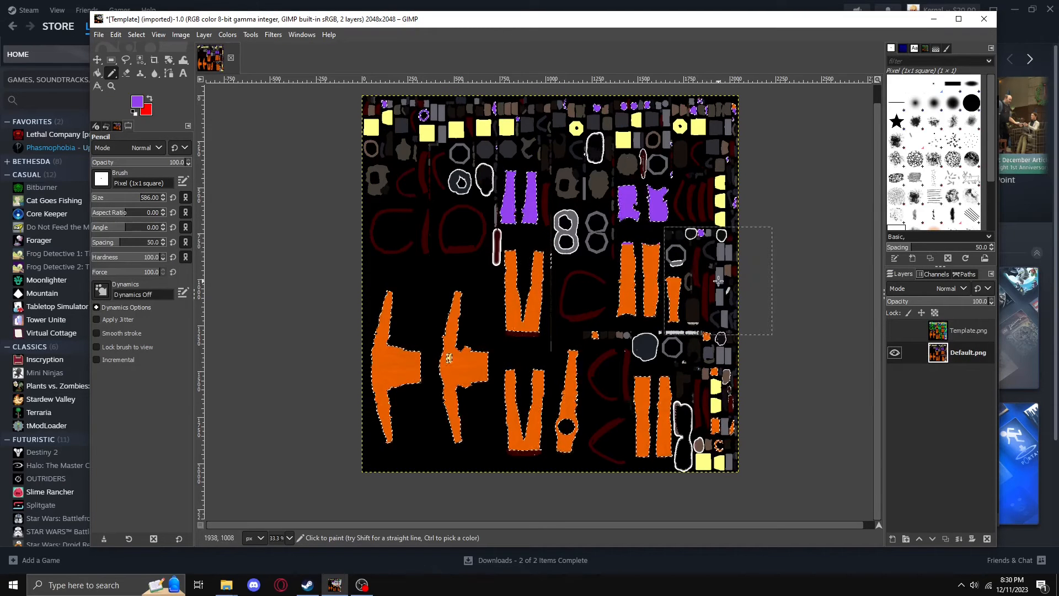
key("ctrl+z")
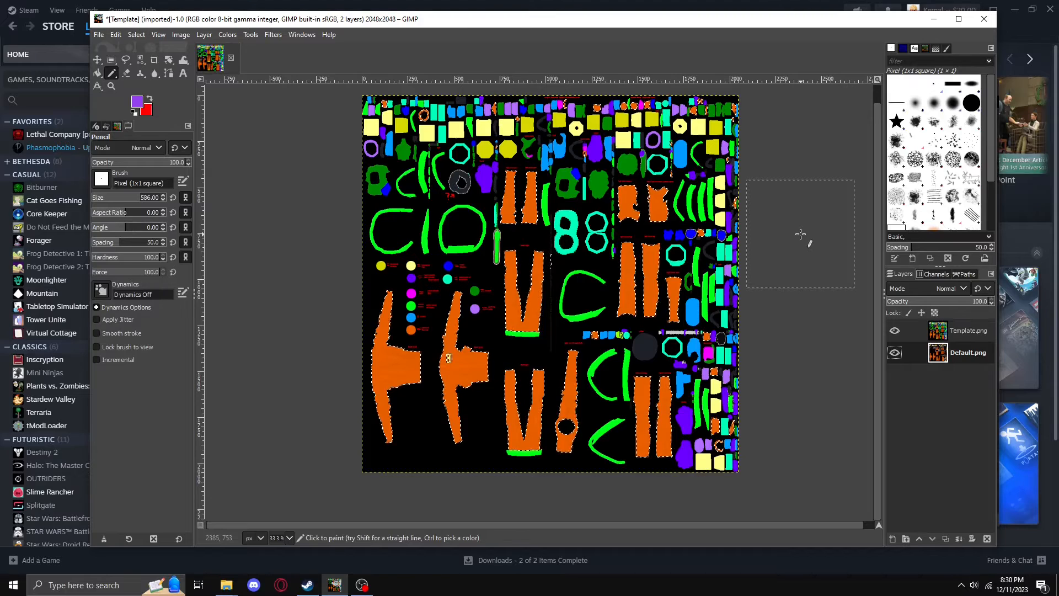
left_click(969, 331)
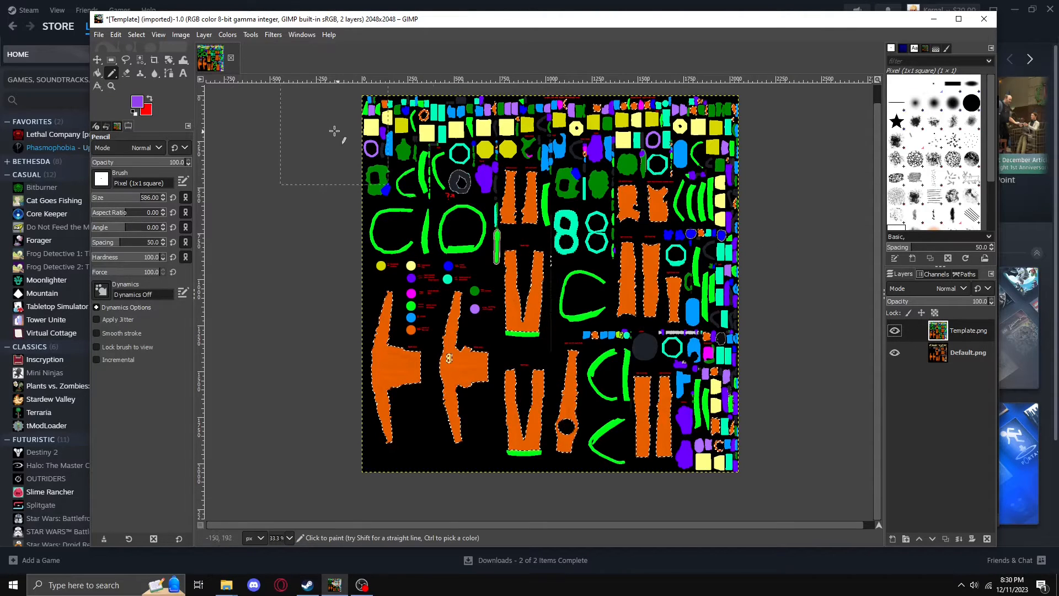
mouse_move(331, 138)
left_mouse_down()
mouse_move(601, 142)
mouse_move(693, 175)
mouse_move(689, 191)
mouse_move(585, 184)
mouse_move(395, 205)
mouse_move(316, 259)
mouse_move(581, 263)
mouse_move(671, 310)
mouse_move(405, 325)
mouse_move(356, 356)
mouse_move(424, 384)
mouse_move(575, 398)
mouse_move(698, 433)
mouse_move(525, 433)
mouse_move(394, 415)
mouse_move(349, 431)
mouse_move(679, 457)
mouse_move(774, 451)
mouse_move(677, 98)
mouse_move(378, 114)
mouse_move(331, 128)
mouse_move(307, 151)
left_mouse_up()
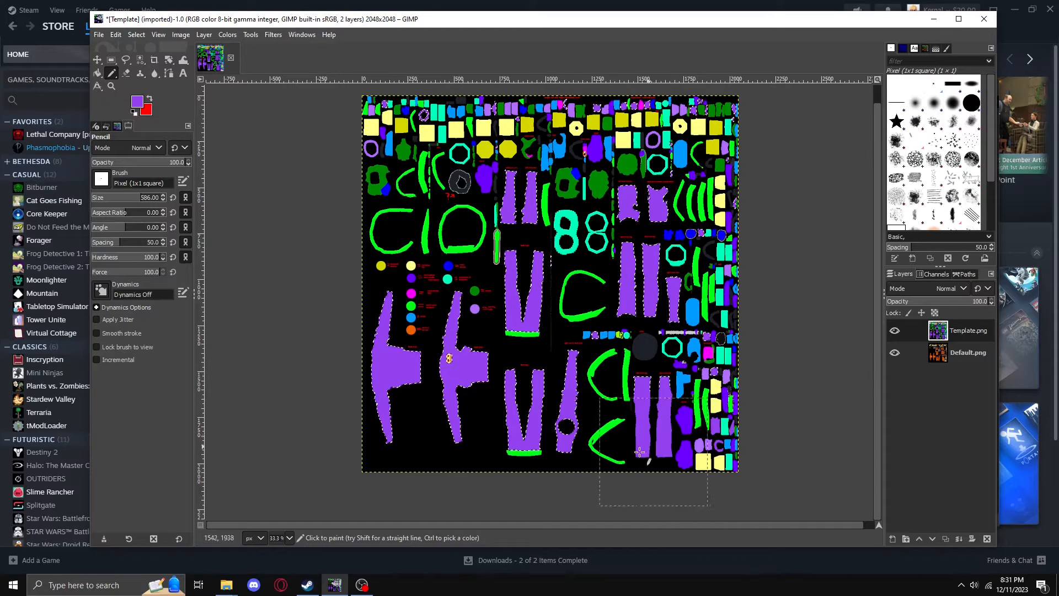
Invert the selection, erase everything outside the purple suit parts on Template.png with the Pencil in Erase mode, and inspect the layer without Default.png
right_click(487, 324)
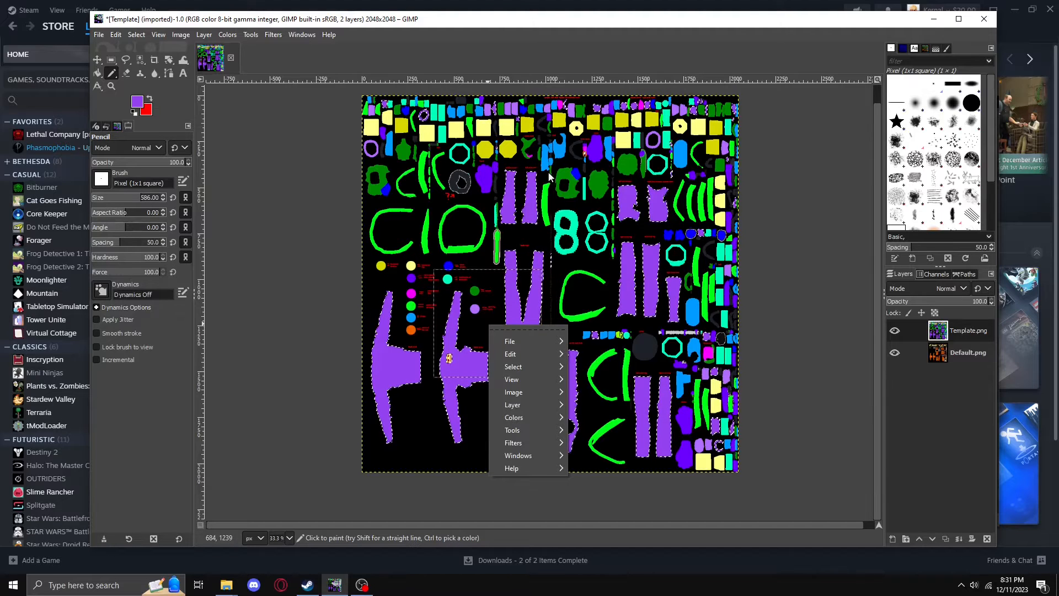
mouse_move(546, 366)
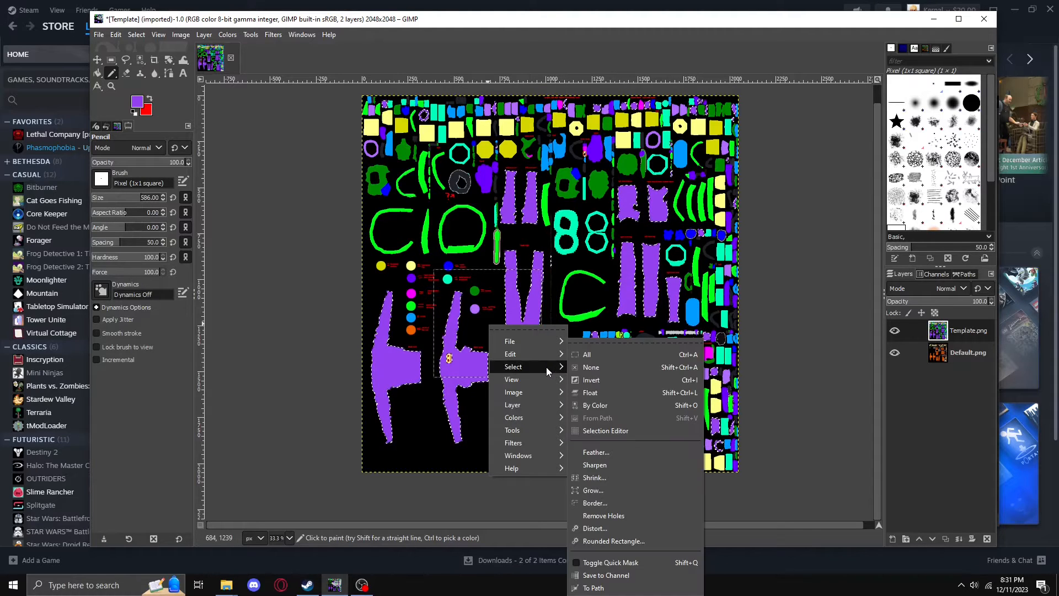
left_click(610, 380)
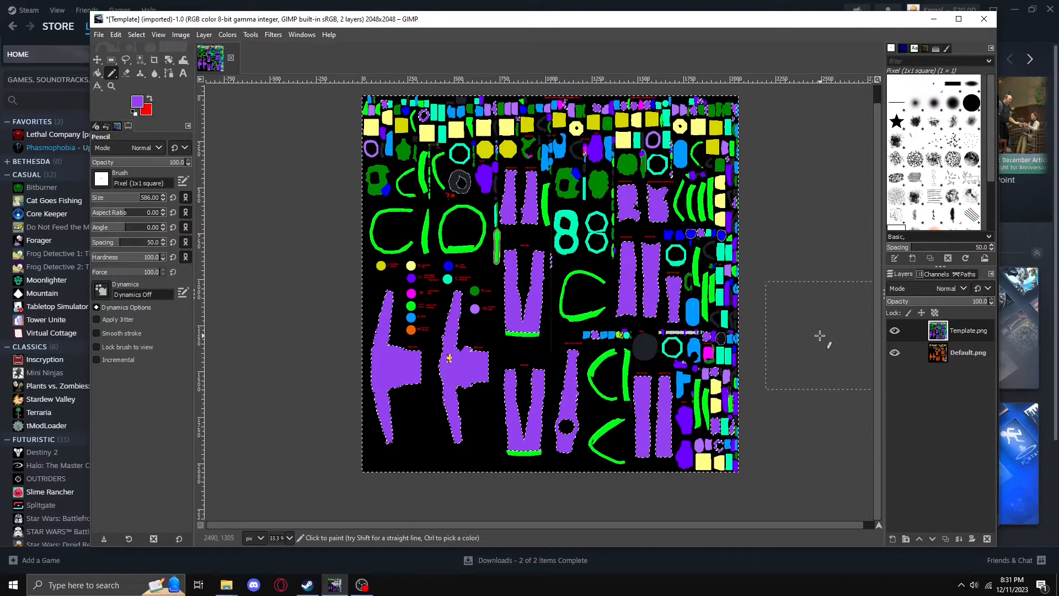
left_click(146, 148)
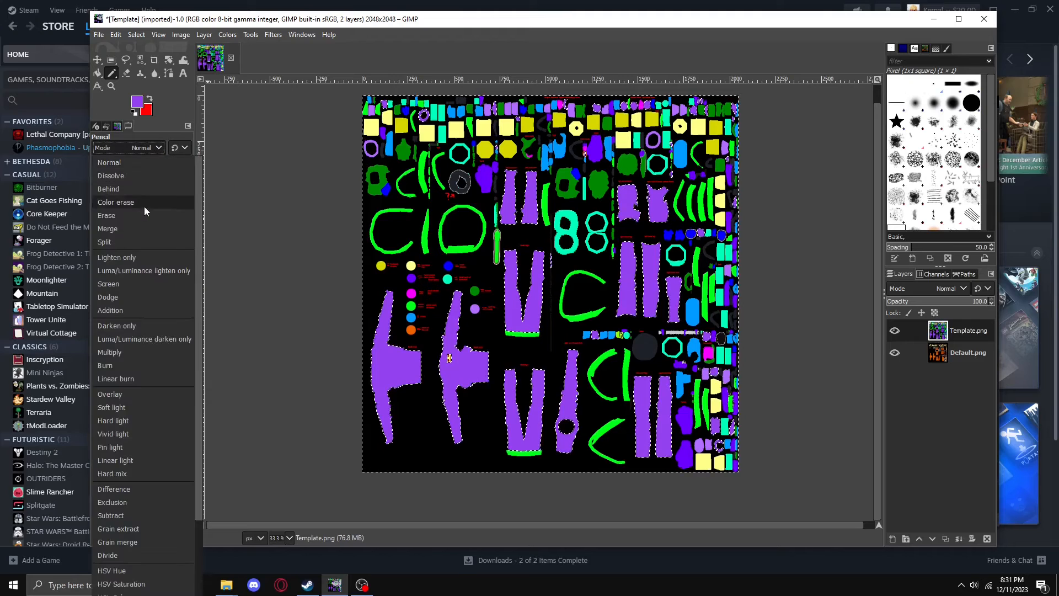
left_click(116, 216)
mouse_move(331, 138)
left_mouse_down()
mouse_move(465, 128)
mouse_move(779, 150)
mouse_move(736, 189)
mouse_move(533, 187)
mouse_move(341, 204)
mouse_move(307, 263)
mouse_move(685, 260)
mouse_move(802, 306)
mouse_move(622, 339)
mouse_move(358, 328)
mouse_move(241, 404)
mouse_move(360, 438)
mouse_move(644, 423)
mouse_move(831, 466)
mouse_move(807, 444)
mouse_move(618, 405)
mouse_move(334, 415)
mouse_move(469, 303)
mouse_move(789, 211)
mouse_move(597, 145)
mouse_move(334, 121)
mouse_move(320, 416)
left_mouse_up()
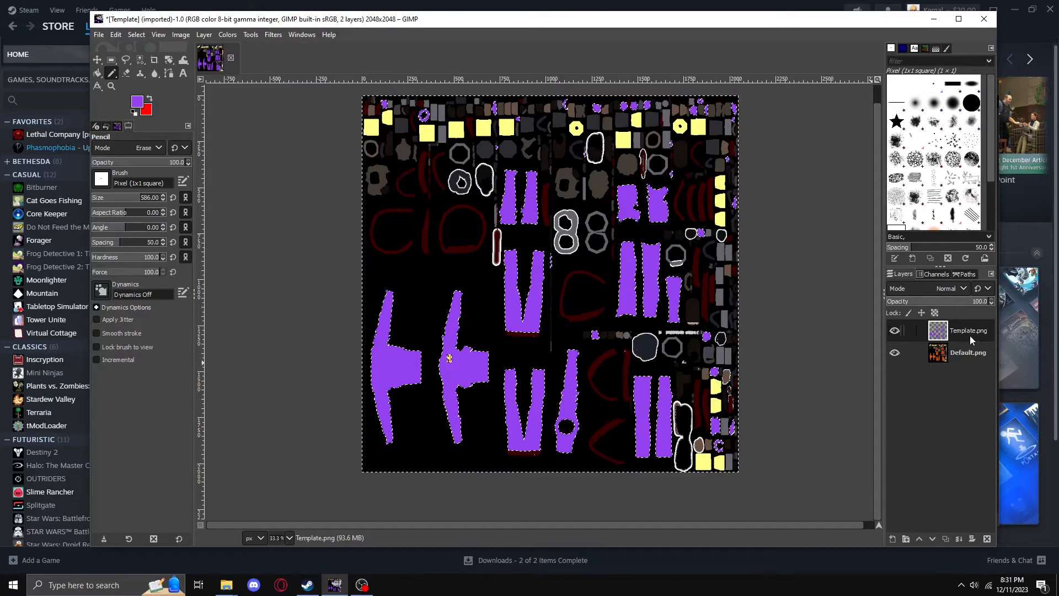
left_click(895, 353)
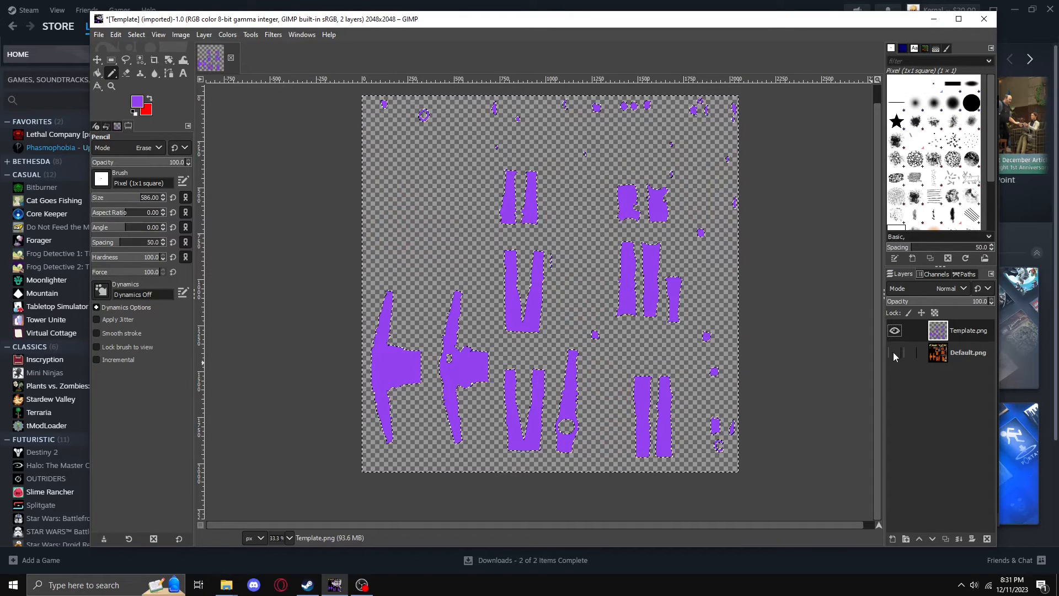
left_click(895, 353)
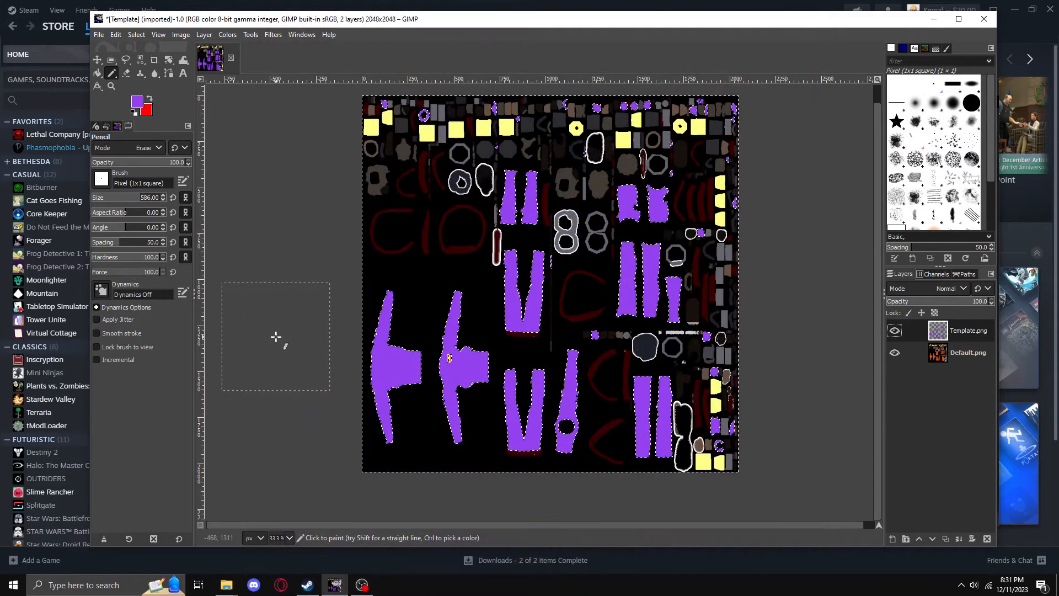
Undo the erasing and the inverted selection, keeping the suit parts painted purple and selected
key("ctrl+z")
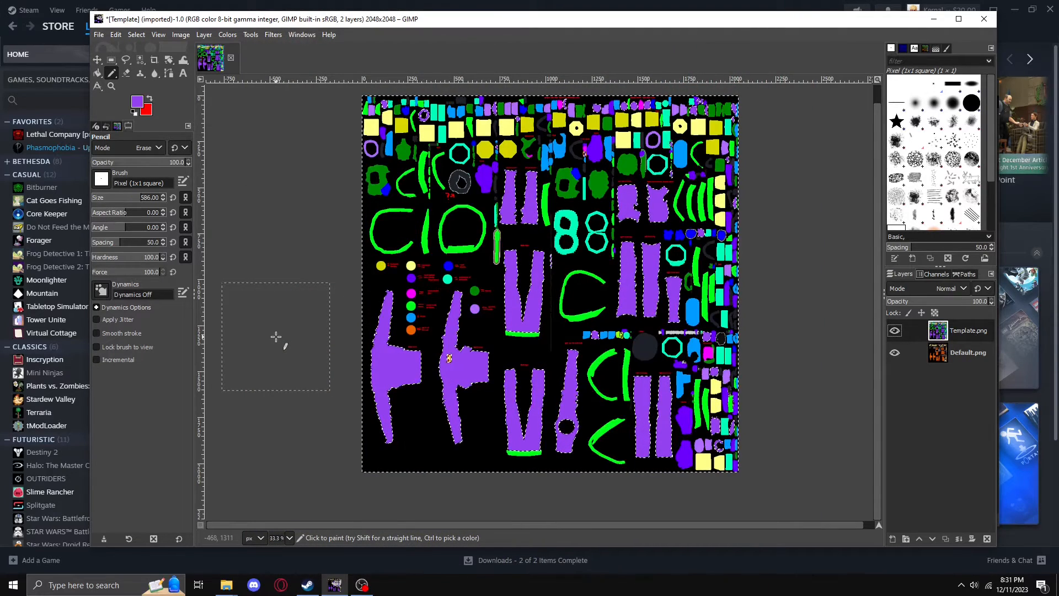
key("ctrl+shift+a")
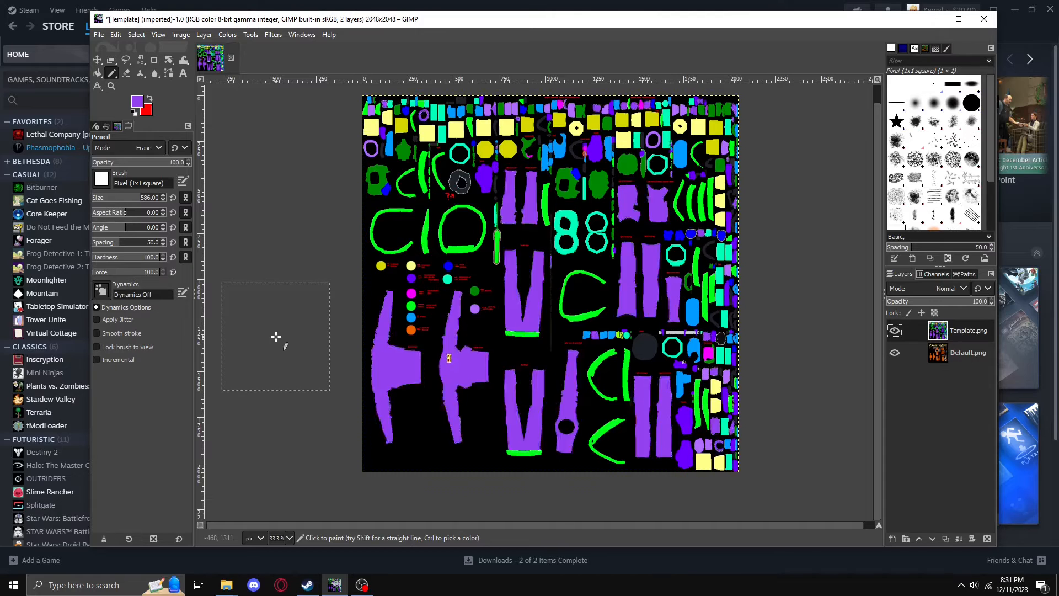
key("ctrl+z")
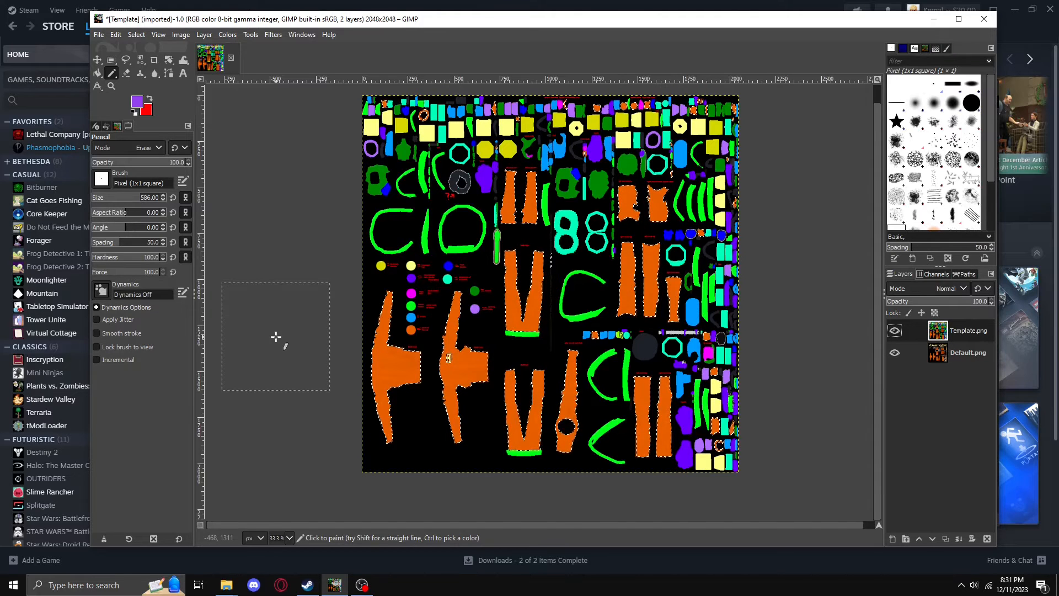
key("ctrl+y")
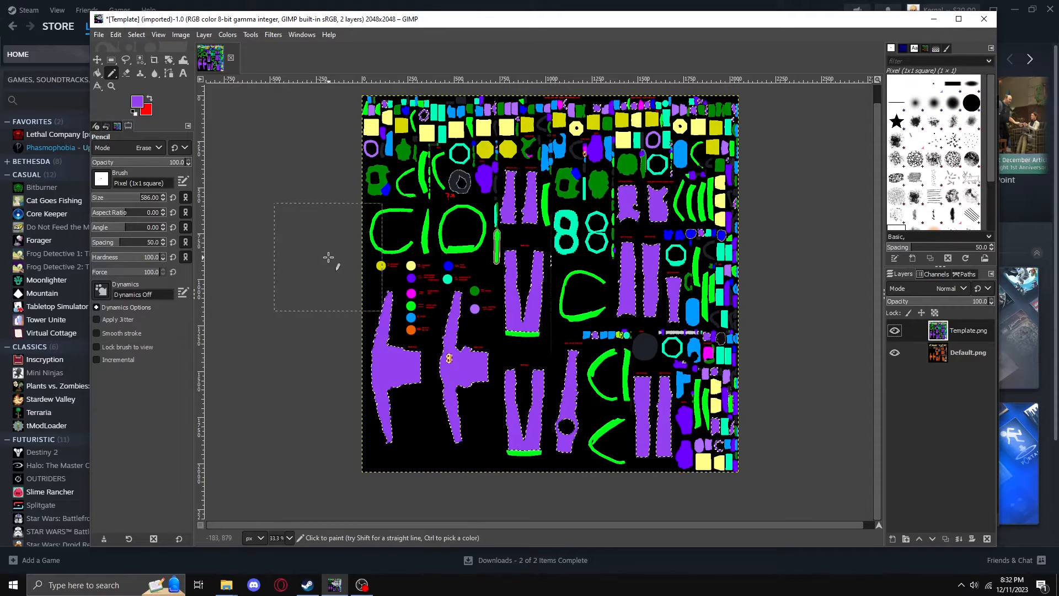
Try adding the yellow backpack bottom colour to the selection by colour, and clear the whole selection with Rectangle Select
key("1")
key("2")
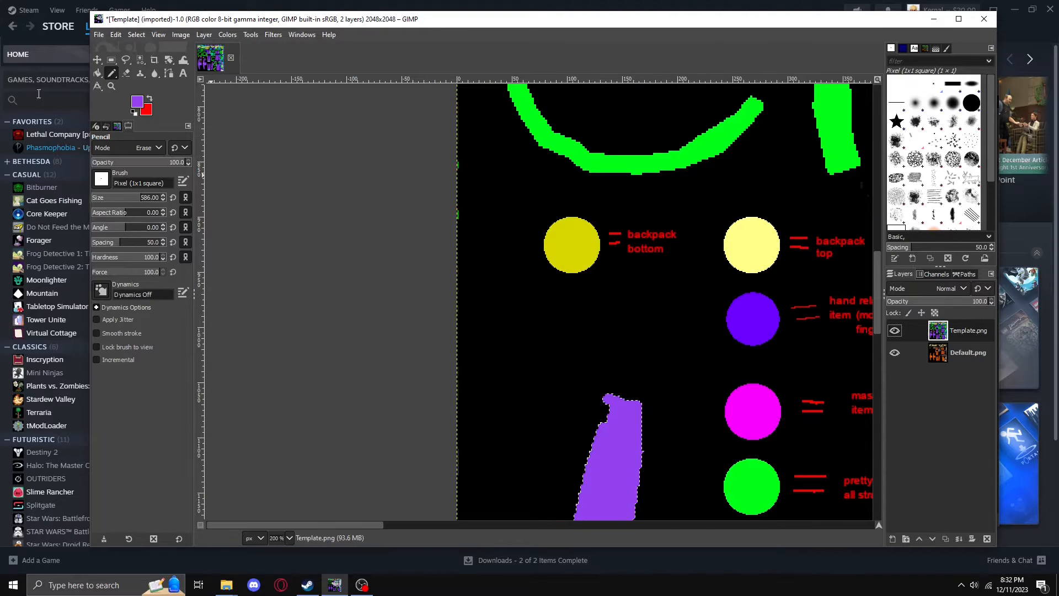
left_click(141, 59)
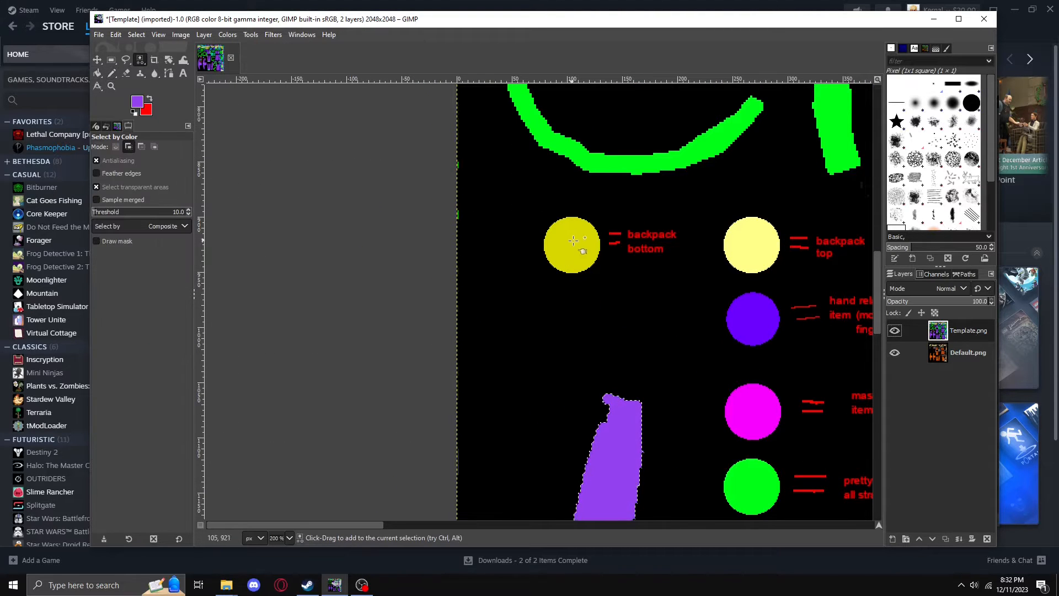
scroll(272, 303, "down", 4)
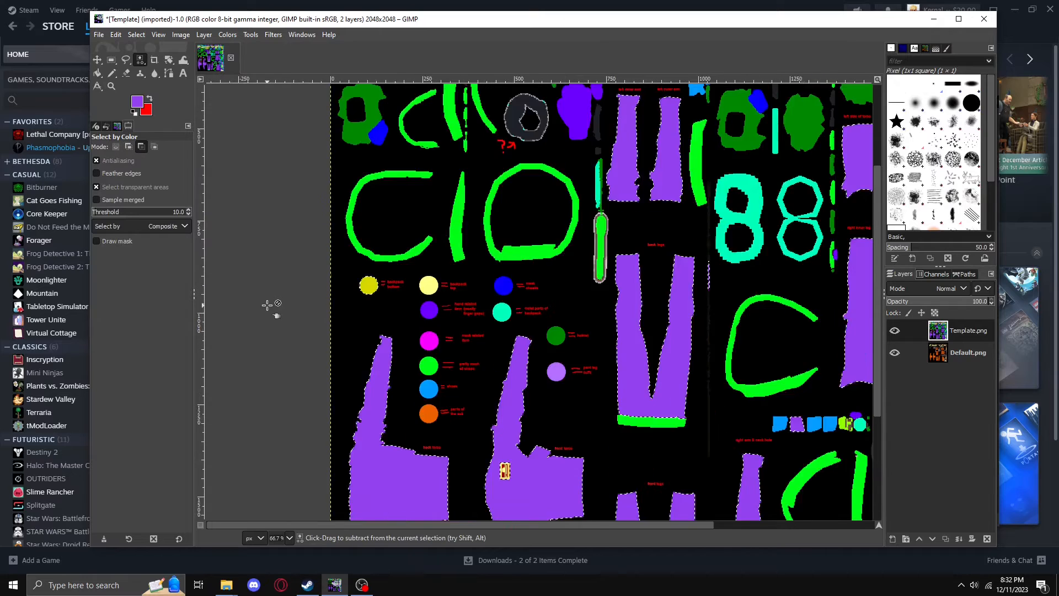
key("r")
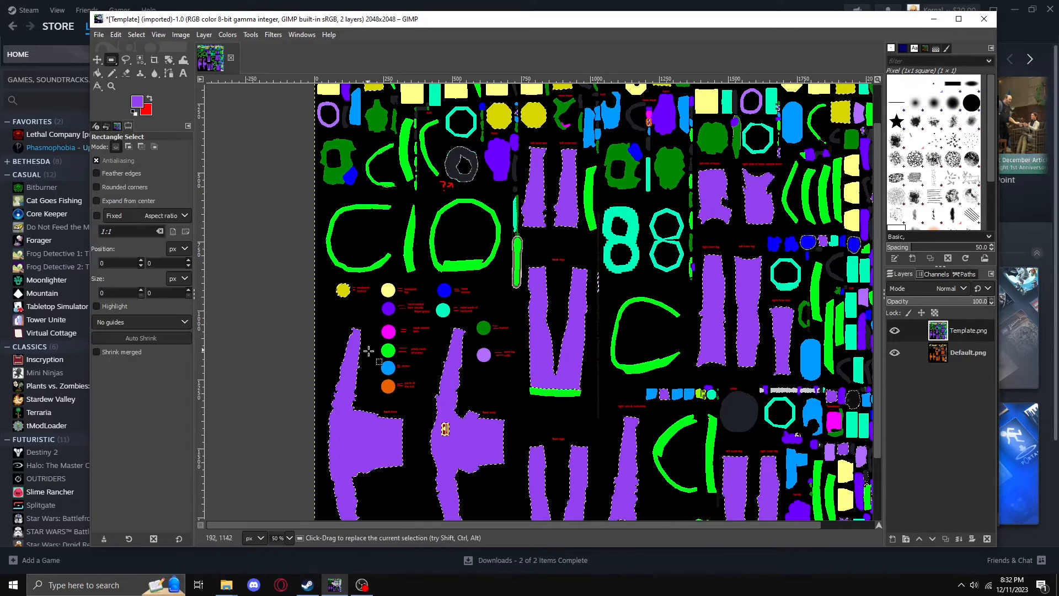
left_click(378, 325)
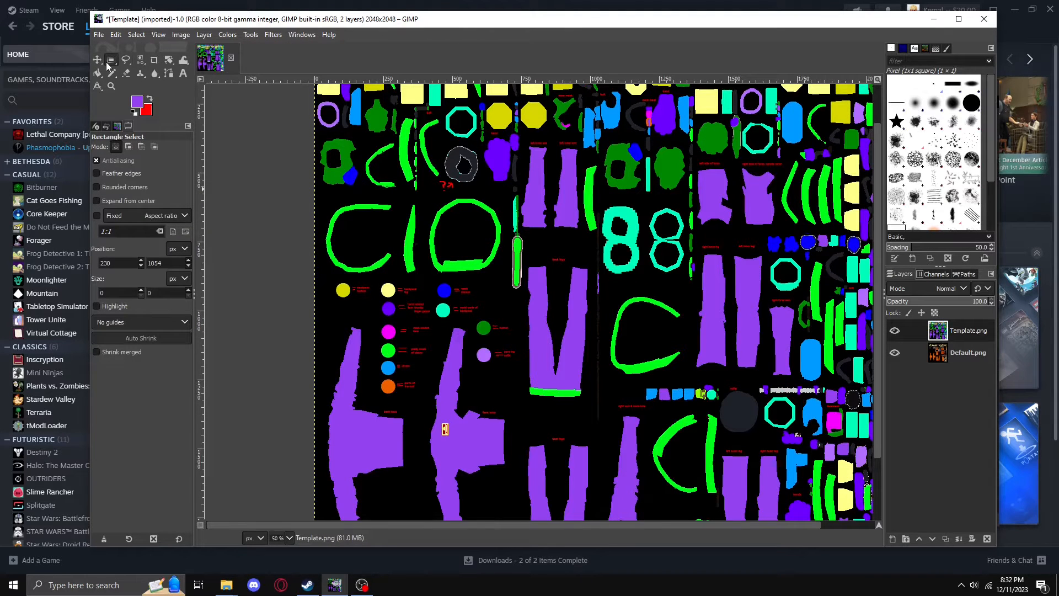
Select all dark yellow backpack bottom areas on the Template.png layer with Select by Color
right_click(401, 213)
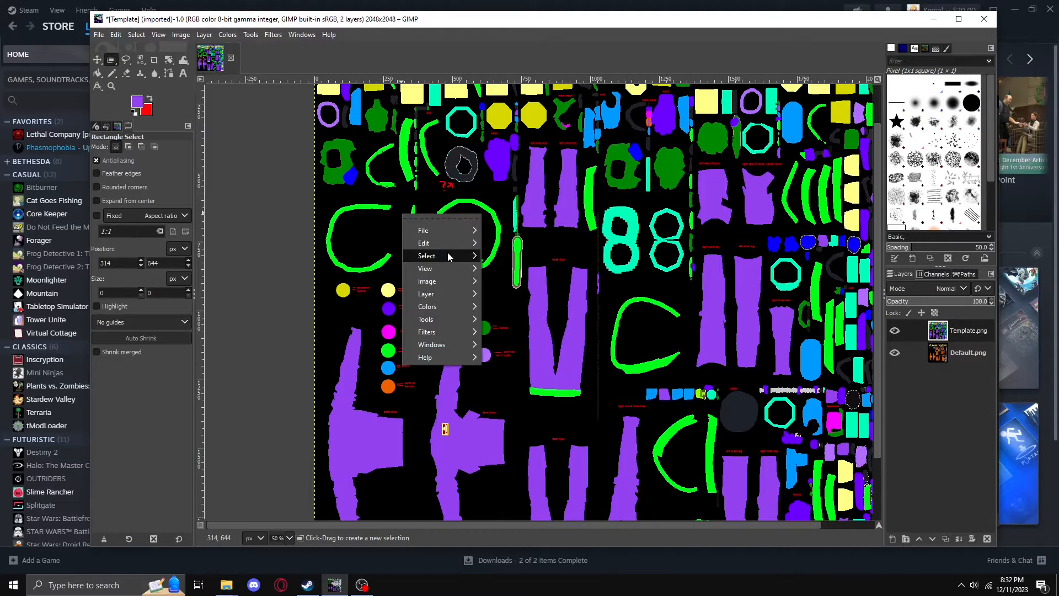
mouse_move(448, 254)
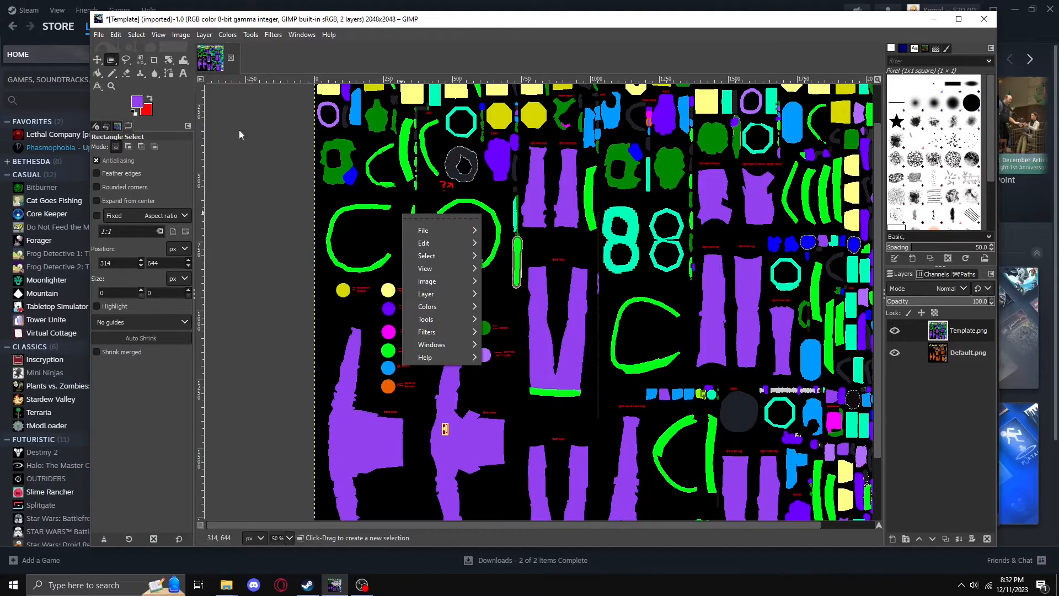
left_click(137, 63)
left_click(142, 60)
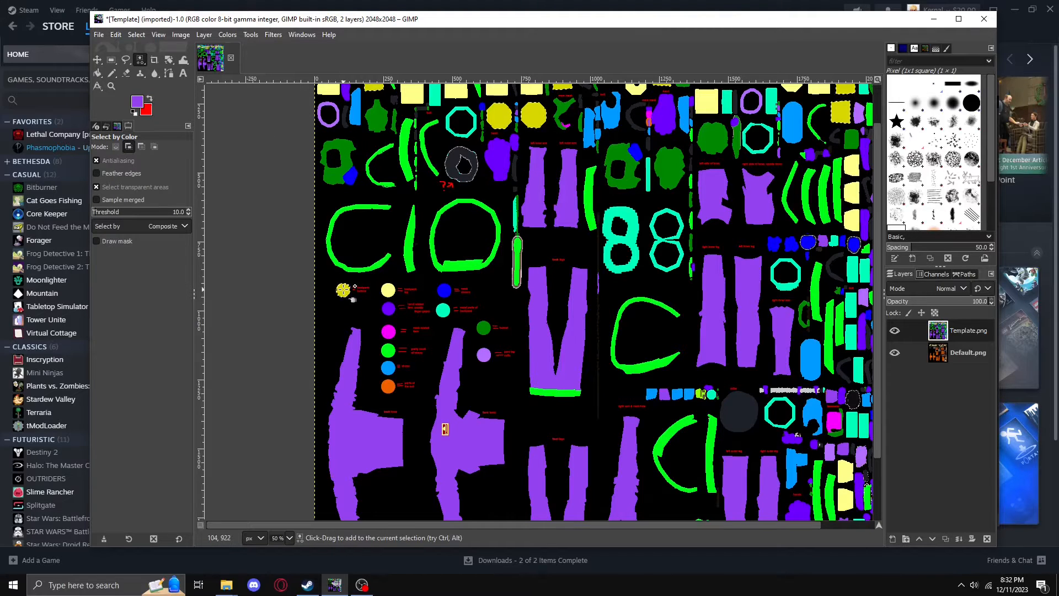
scroll(246, 346, "down", 2, "ctrl")
scroll(246, 346, "up", 1, "ctrl")
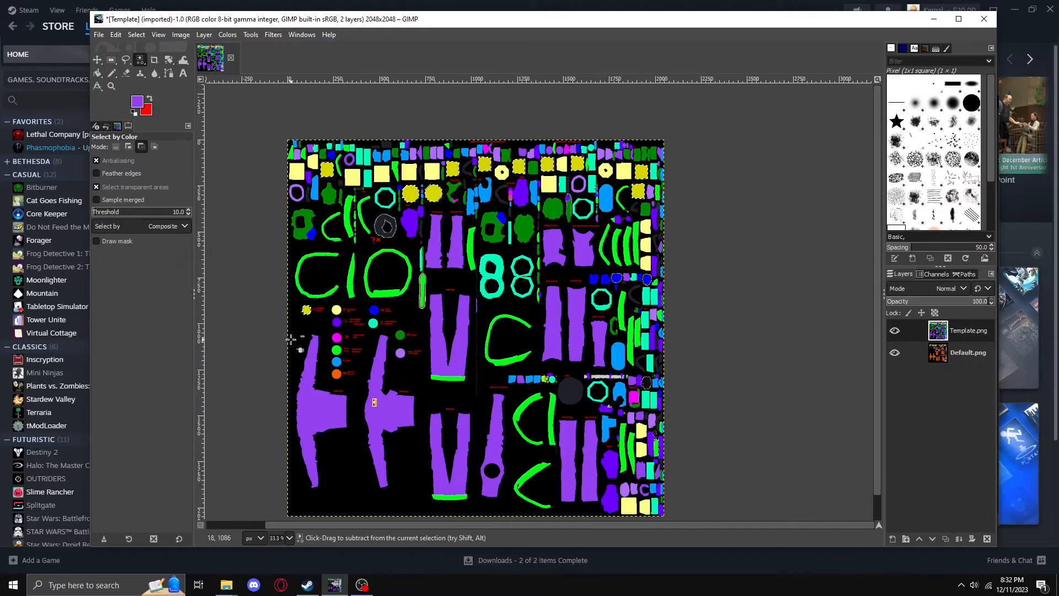
Make red the foreground colour, set the Pencil mode to Normal, and paint the selected backpack bottom areas red
left_click(150, 99)
left_click(112, 74)
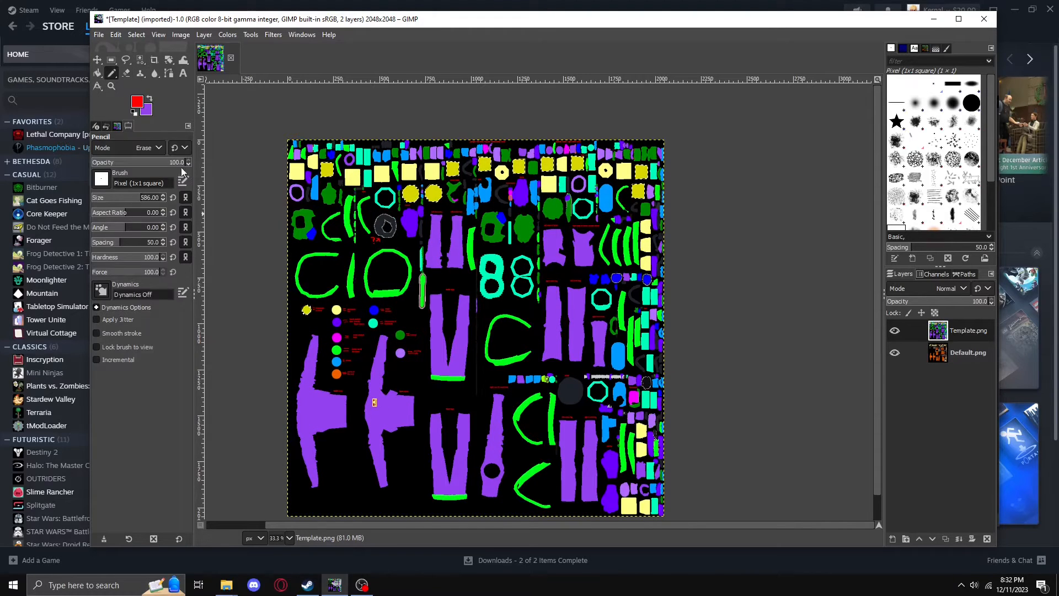
left_click(147, 148)
left_click(133, 162)
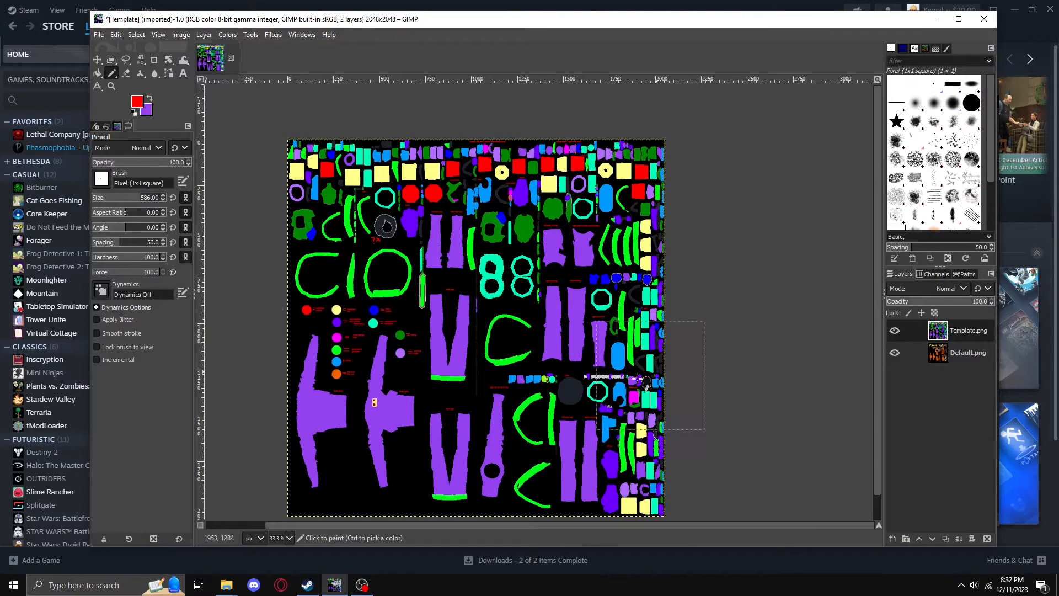
left_click_drag(685, 171, 691, 175)
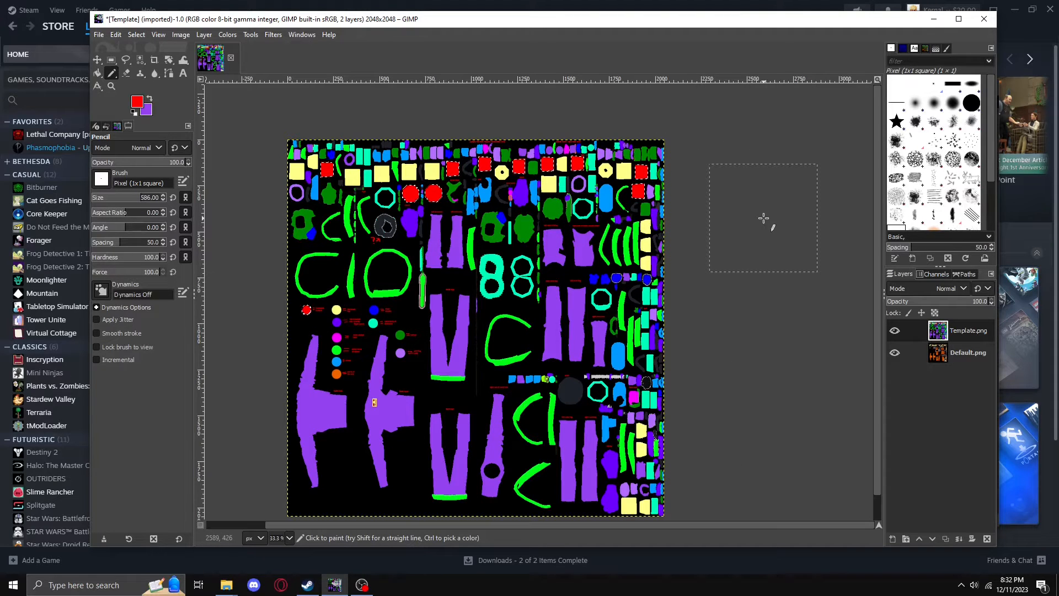
Try selecting the purple suit parts by colour, undo that selection, and lower the Select by Color threshold to 3.0
left_click(143, 59)
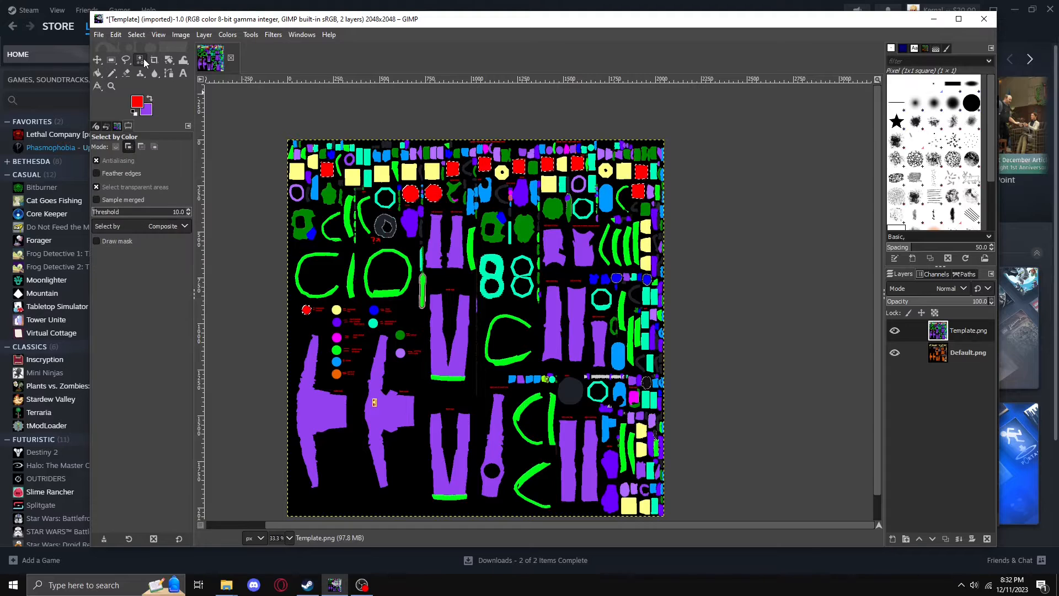
left_click(327, 409)
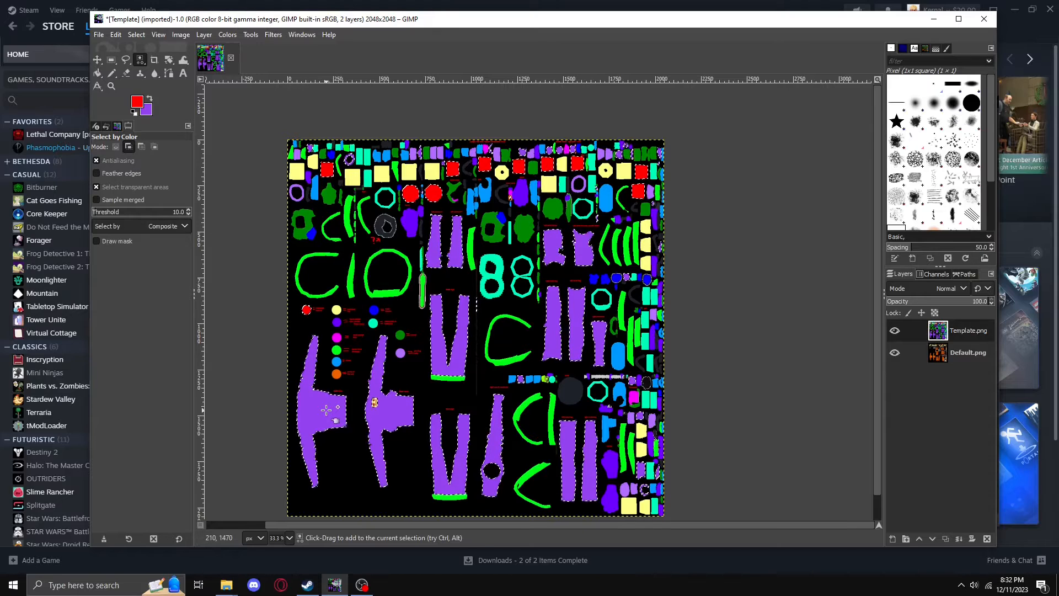
key("ctrl+z")
left_click(188, 215)
left_click(188, 215)
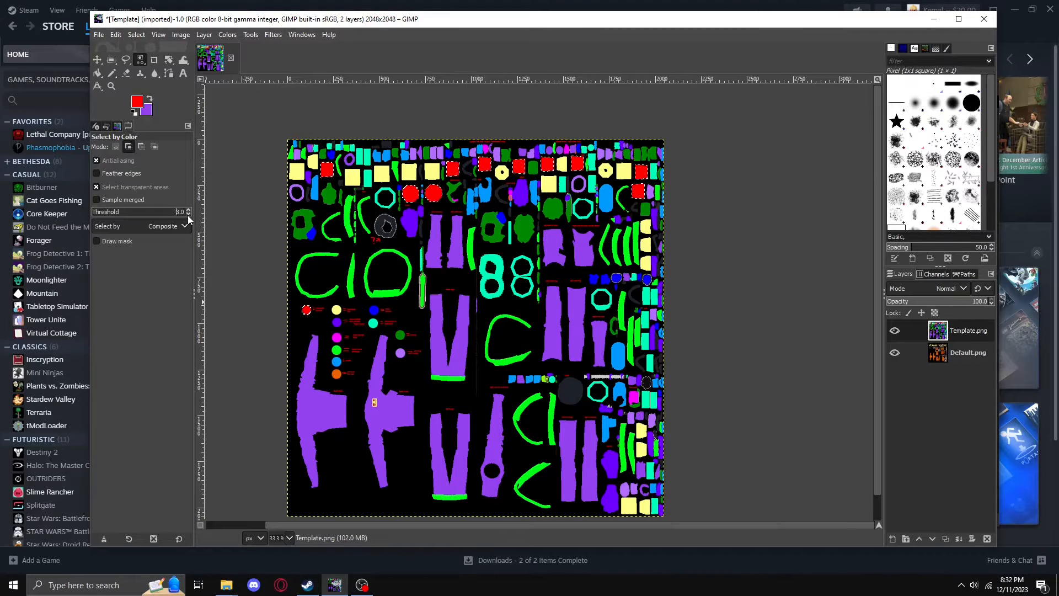
Add all purple suit parts to the selection by colour at a threshold of 1.0, and invert the selection
left_click(189, 209)
left_click(321, 410)
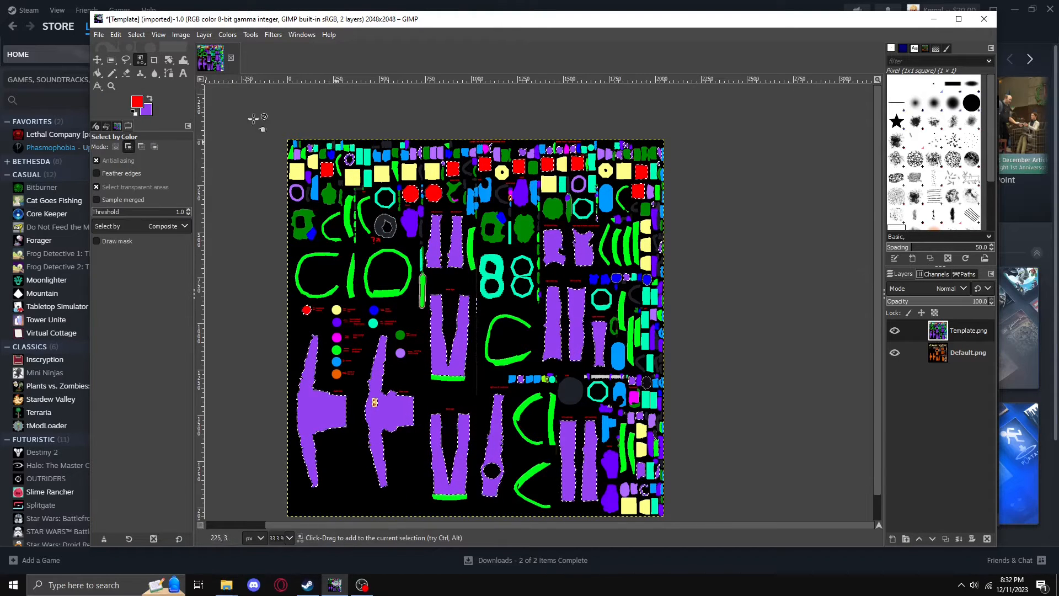
right_click(624, 242)
mouse_move(662, 287)
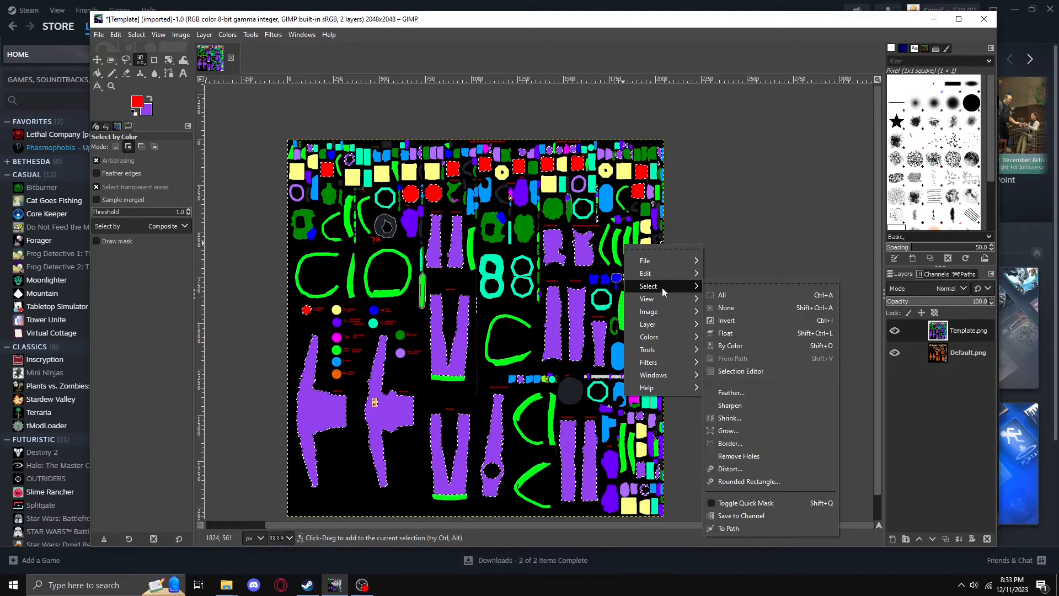
left_click(740, 318)
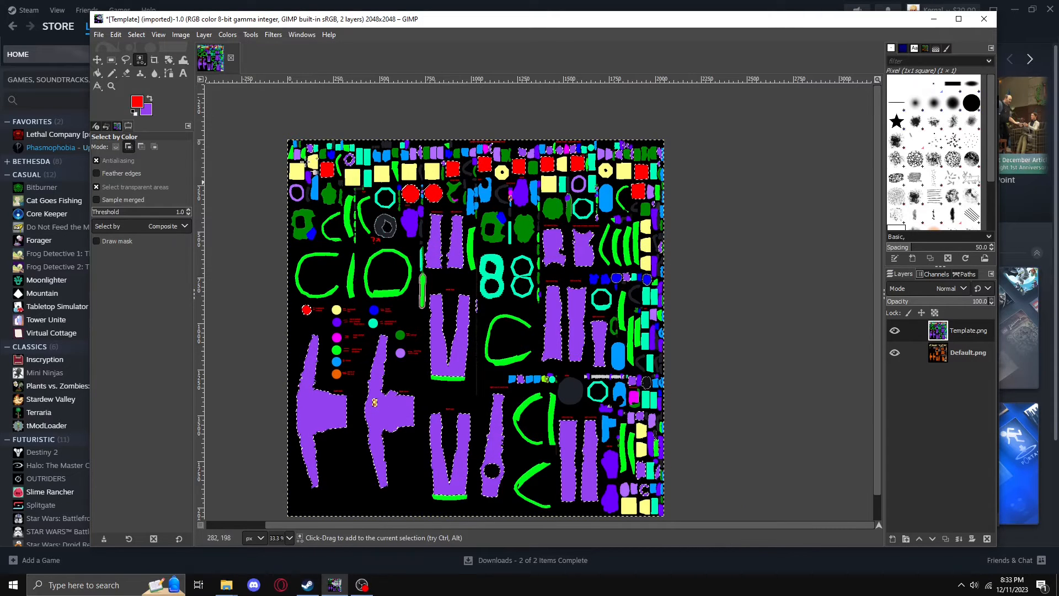
Erase the unpainted, inverted selection areas across the whole Template.png layer using the Pencil in Erase mode
left_click(115, 71)
left_click(148, 148)
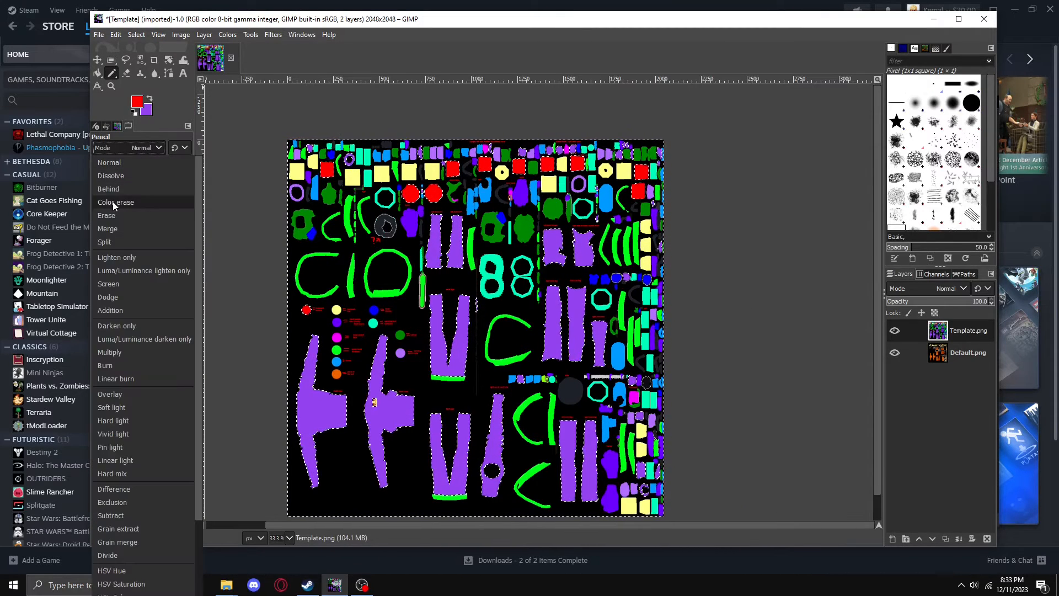
left_click(117, 214)
mouse_move(268, 179)
left_mouse_down()
mouse_move(386, 170)
mouse_move(588, 177)
mouse_move(763, 225)
mouse_move(246, 264)
mouse_move(371, 311)
mouse_move(732, 305)
mouse_move(793, 365)
mouse_move(478, 375)
mouse_move(255, 412)
mouse_move(439, 508)
mouse_move(725, 451)
left_mouse_up()
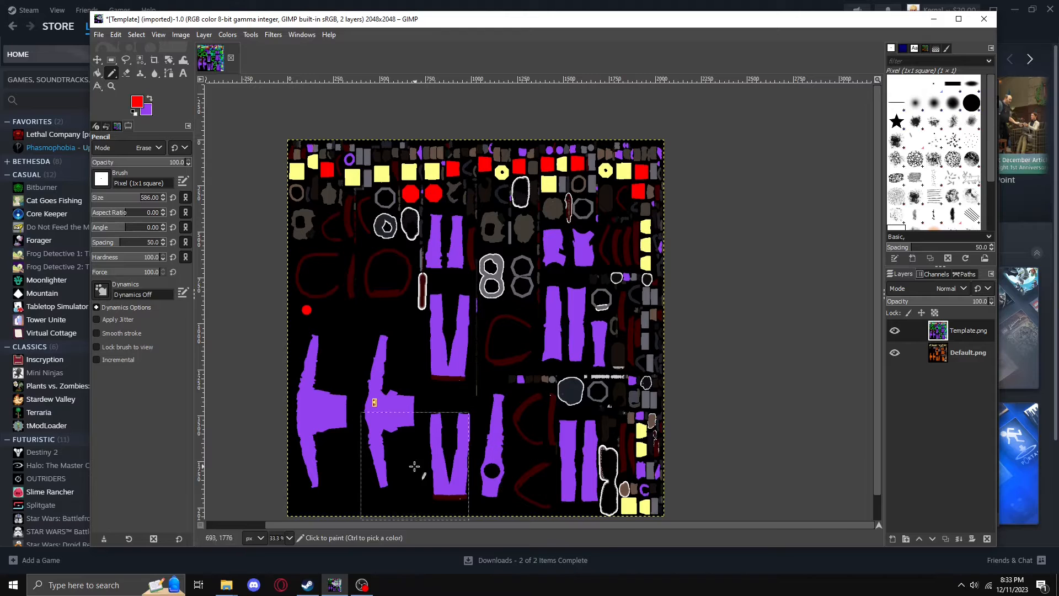
left_click_drag(461, 158, 425, 166)
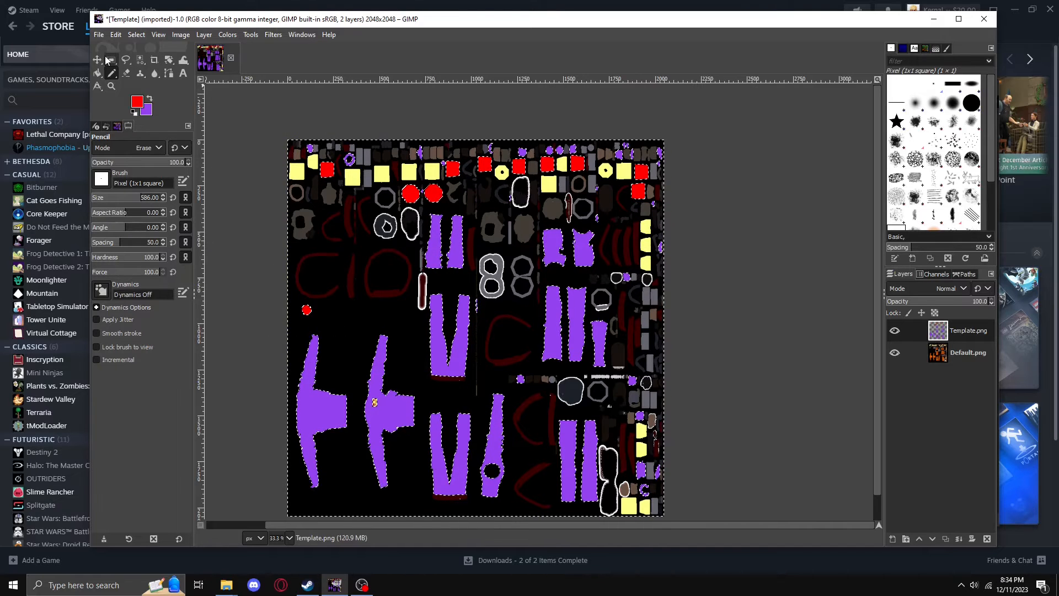
Export the image as PurpleGuy.png into the moresuits folder with the default PNG options
left_click(98, 35)
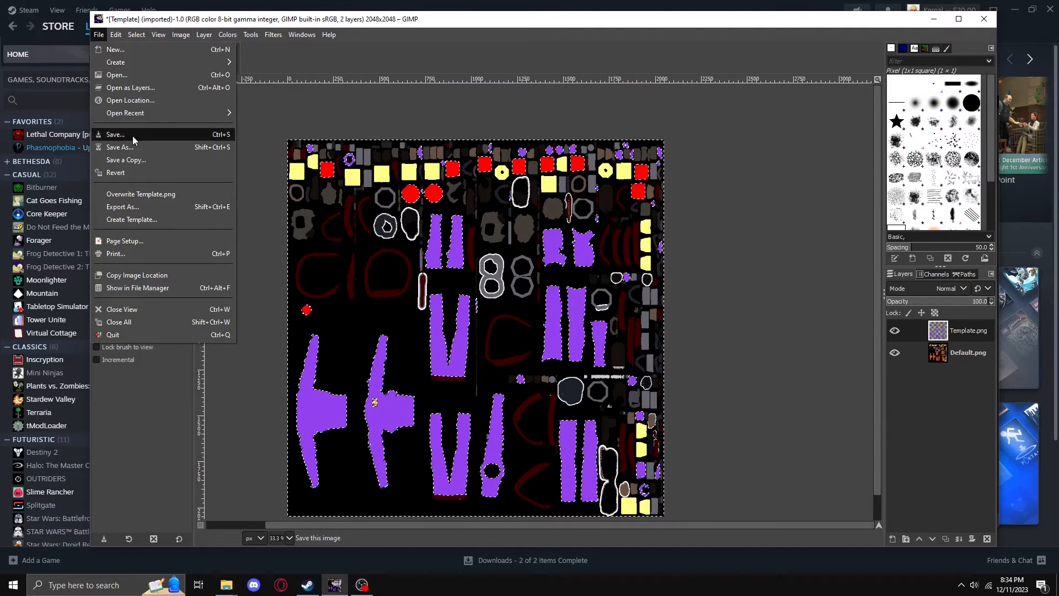
left_click(139, 206)
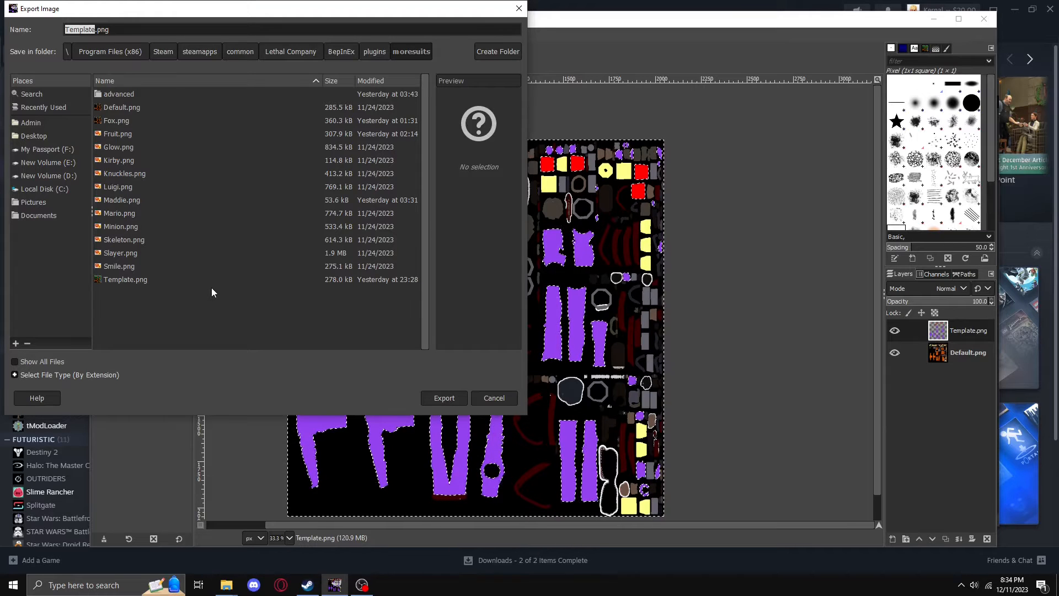
type("PurpleGuy")
left_click(456, 403)
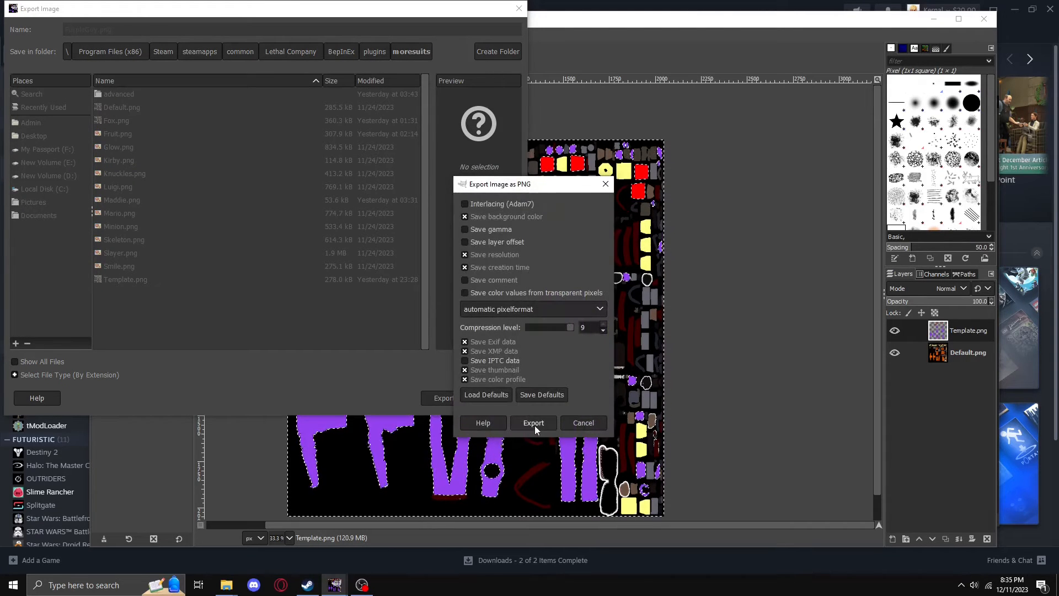
left_click(533, 423)
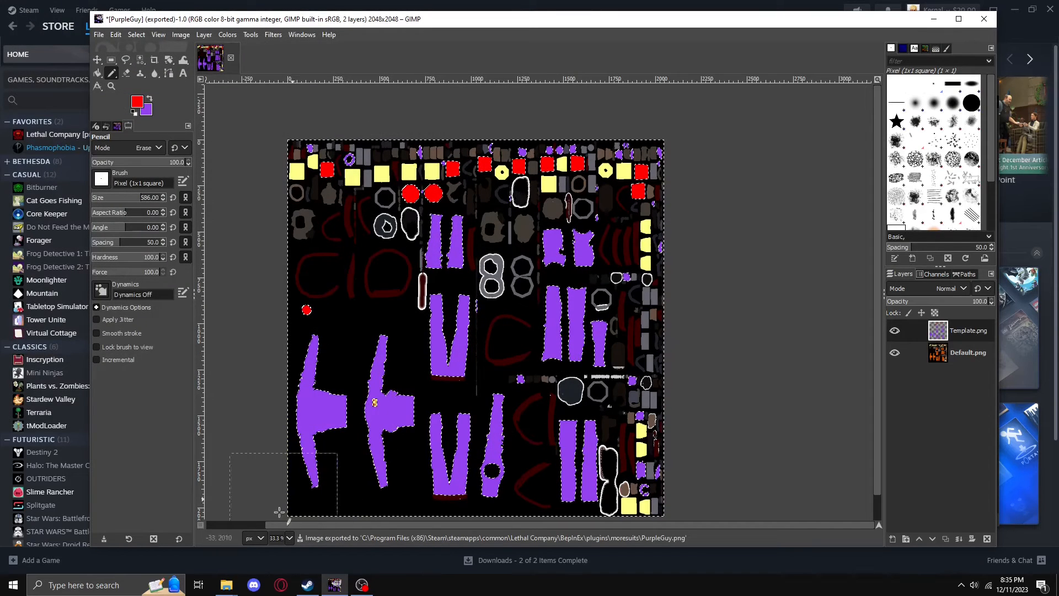
Switch to File Explorer to check the moresuits folder for the exported PurpleGuy.png, and return to GIMP
left_click(232, 582)
left_click(265, 529)
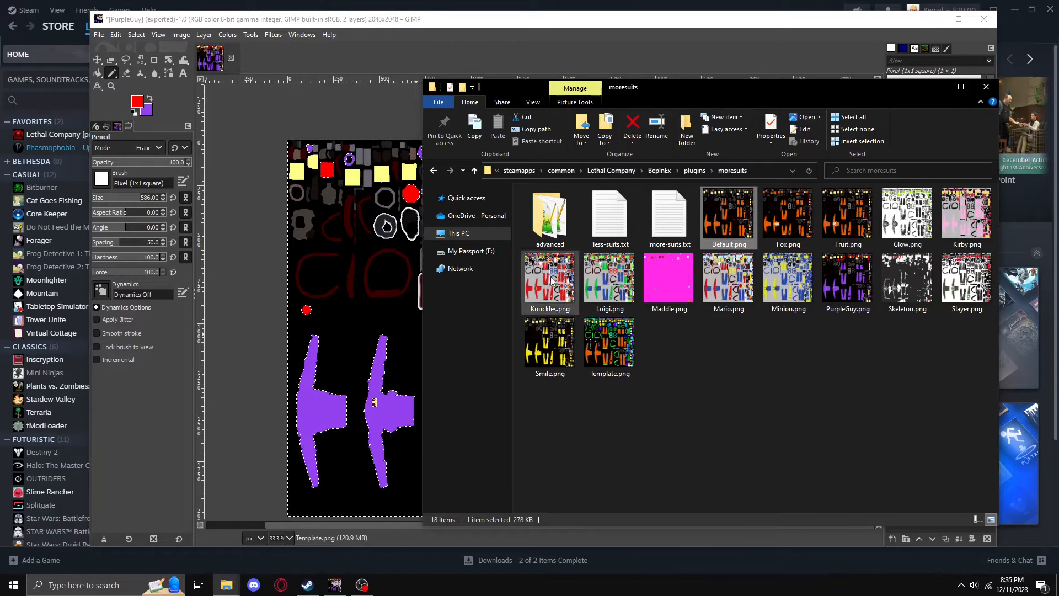
left_click(250, 285)
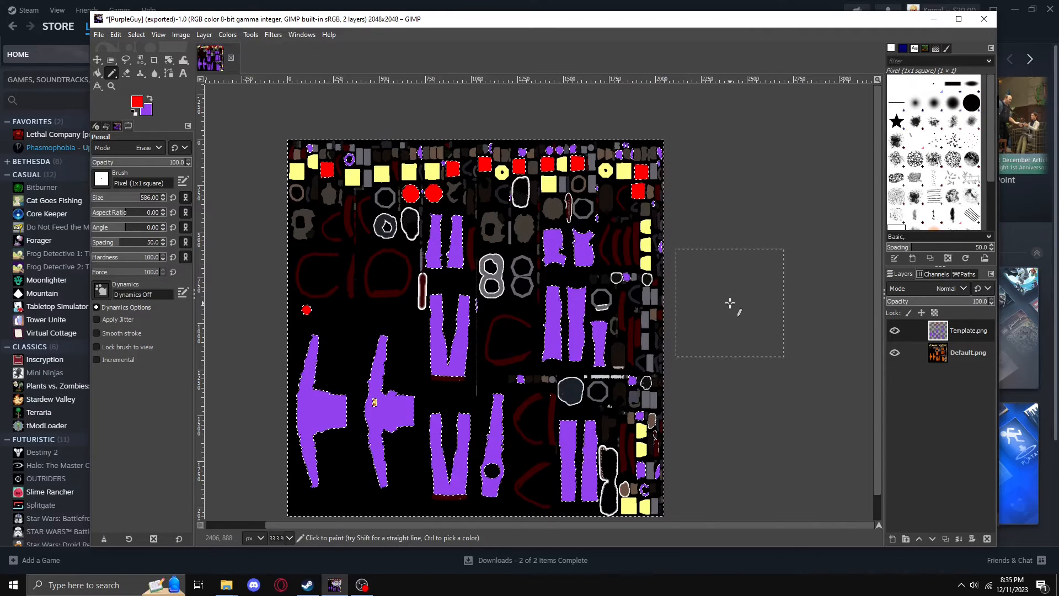
Undo the erasing on the Template.png layer and inspect the labelled left arm and hand areas
key("ctrl+z")
scroll(464, 217, "up", 4)
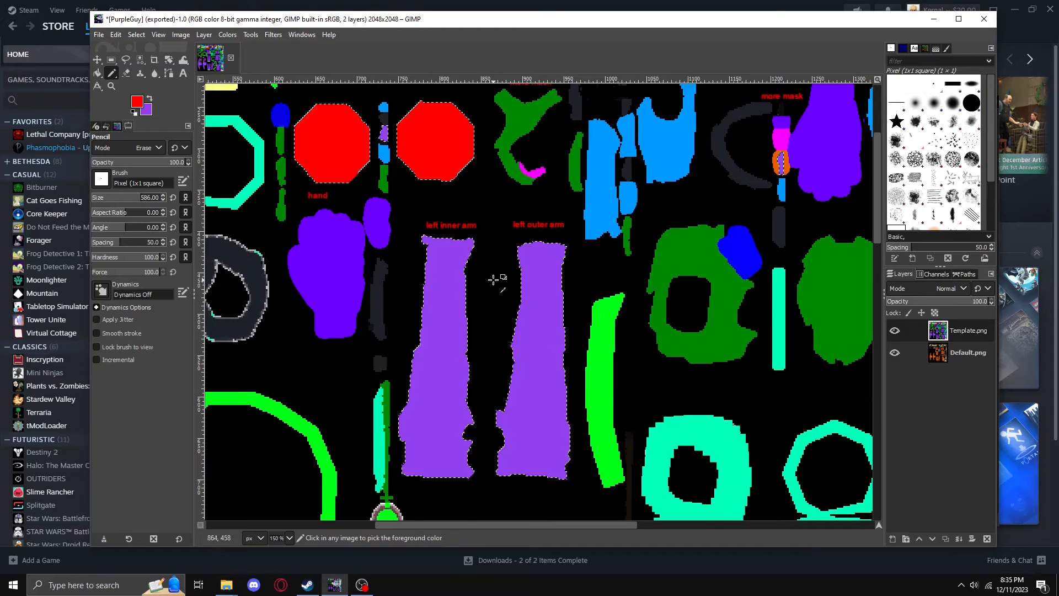
scroll(491, 282, "down", 4)
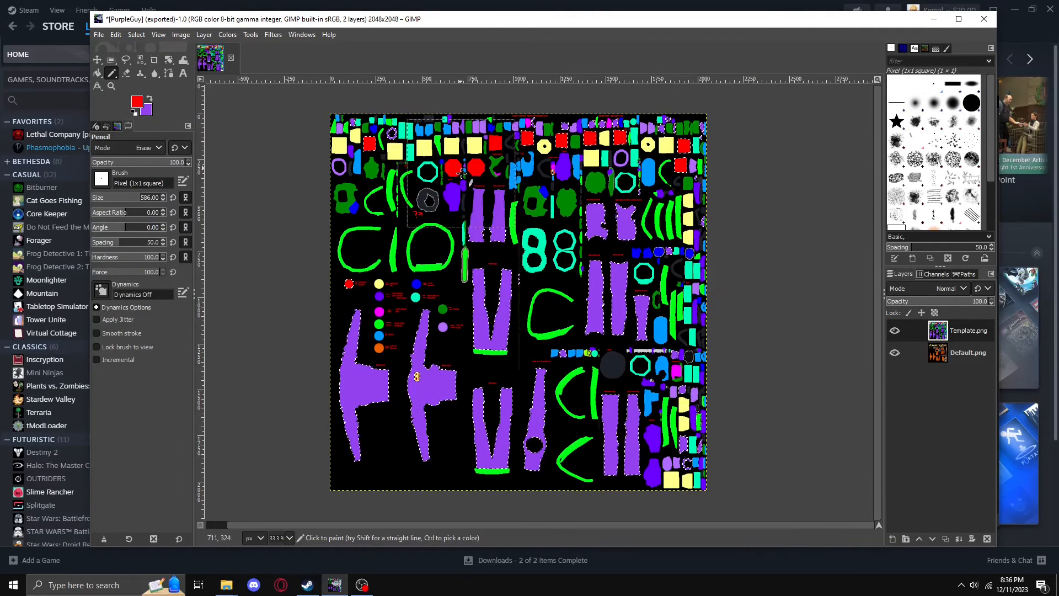
Examine the template's labelled mask, bolt, hand, leg, right arm and collar parts across the texture
scroll(533, 118, "up", 5)
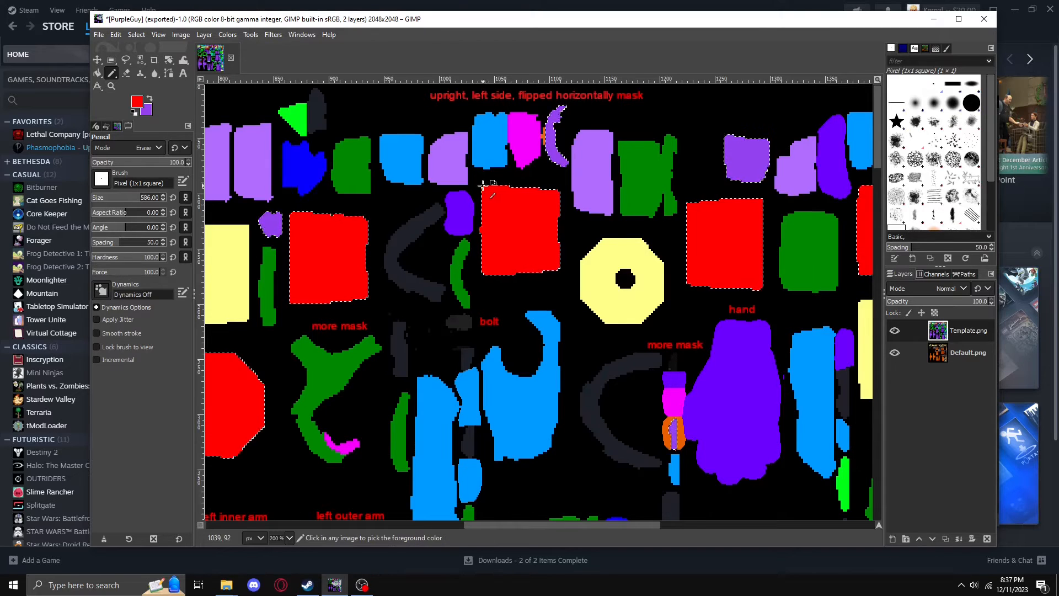
scroll(487, 183, "down", 5)
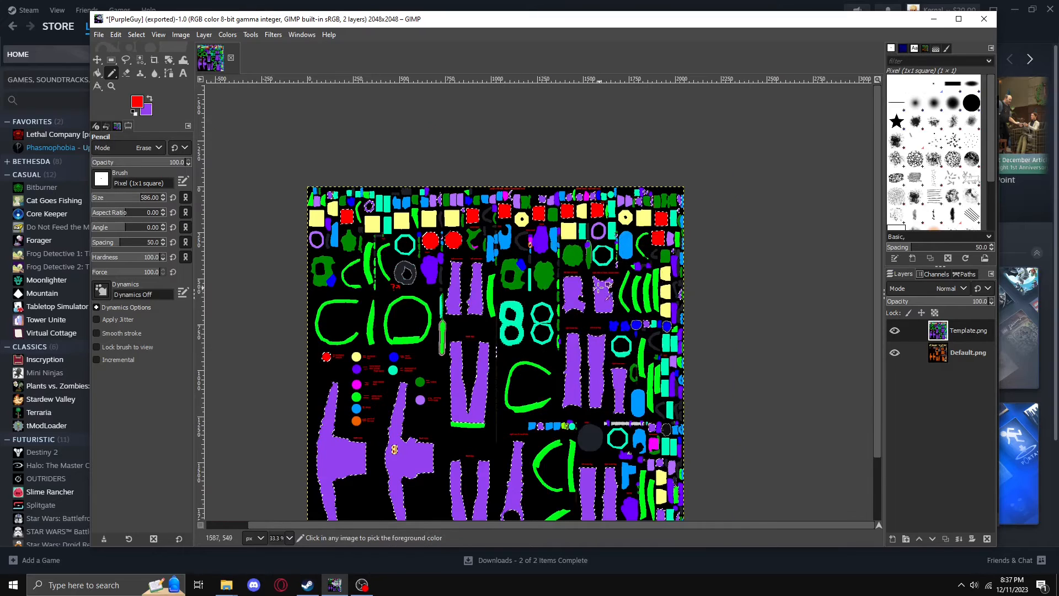
scroll(595, 365, "up", 5)
scroll(597, 298, "down", 3)
scroll(597, 298, "down", 2)
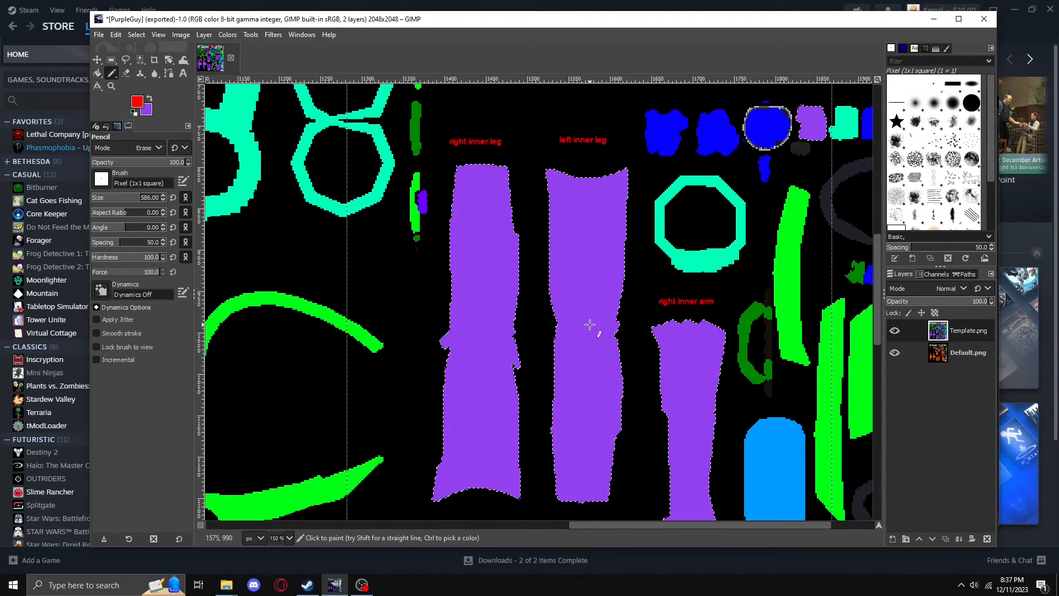
scroll(590, 325, "down", 10)
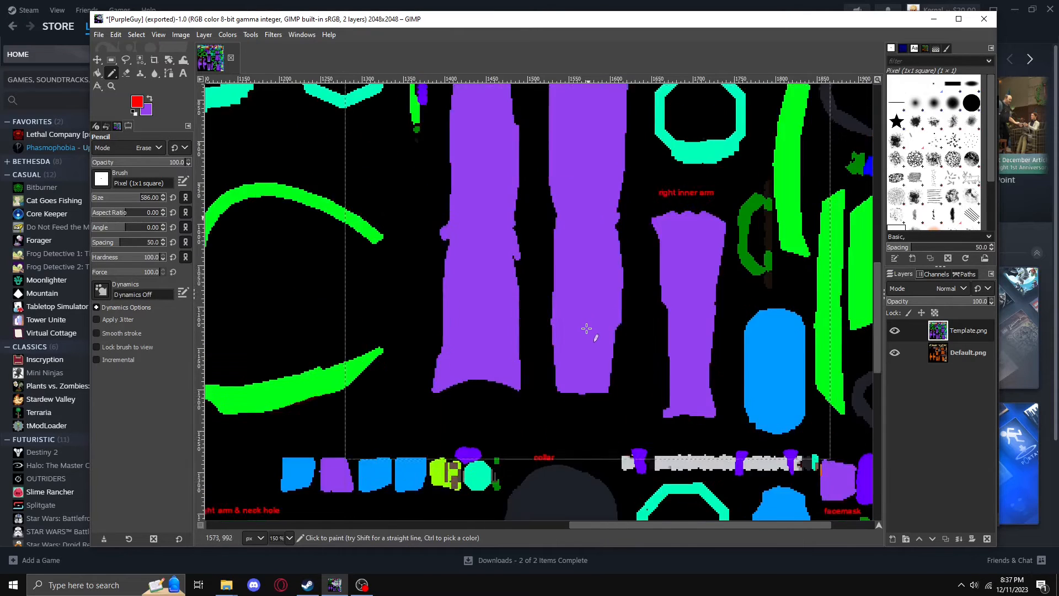
scroll(635, 328, "down", 4)
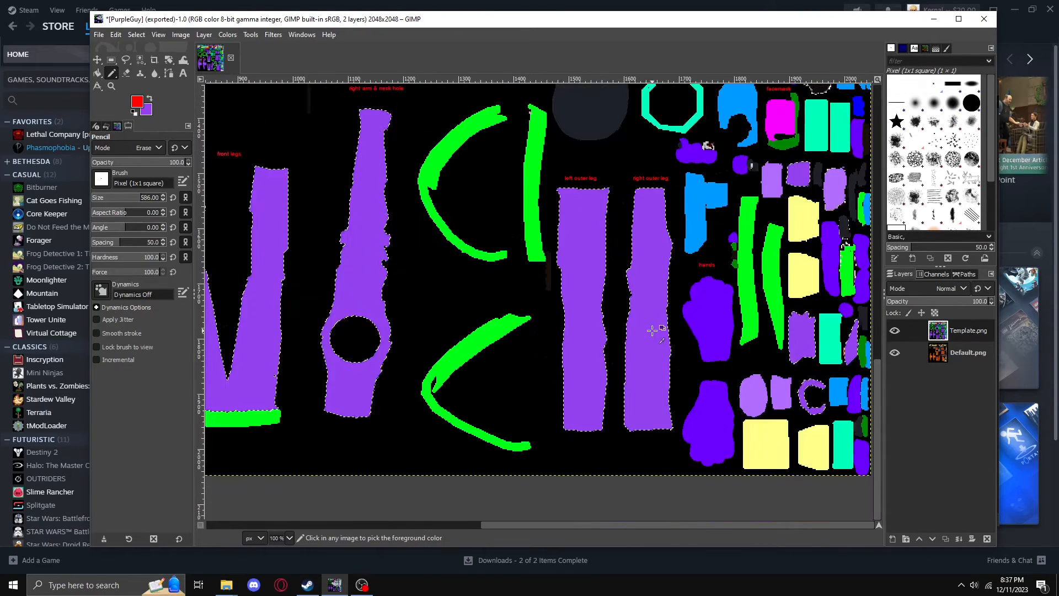
scroll(655, 330, "up", 3)
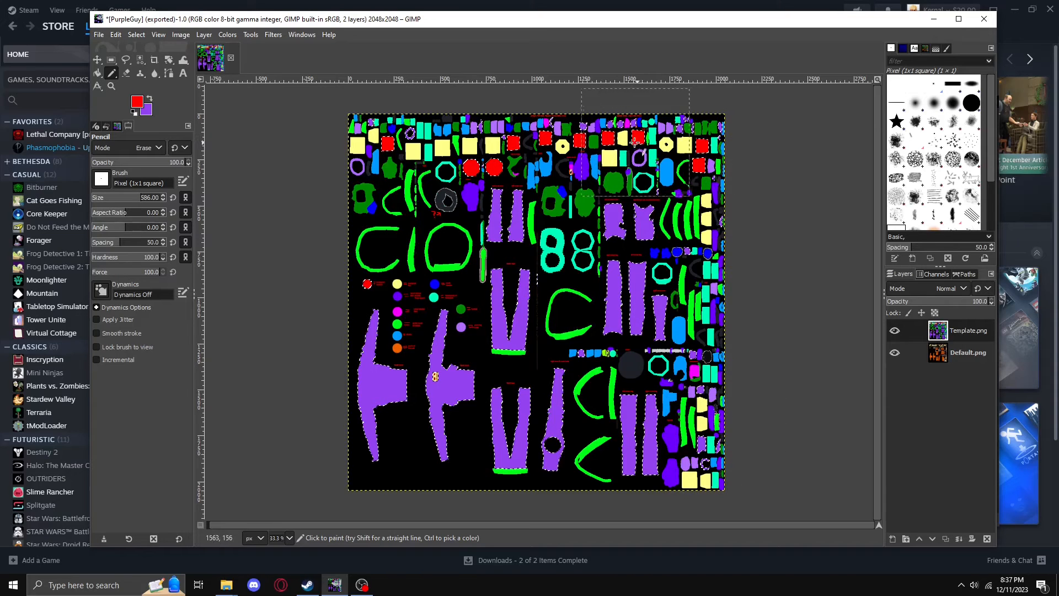
scroll(582, 148, "up", 5)
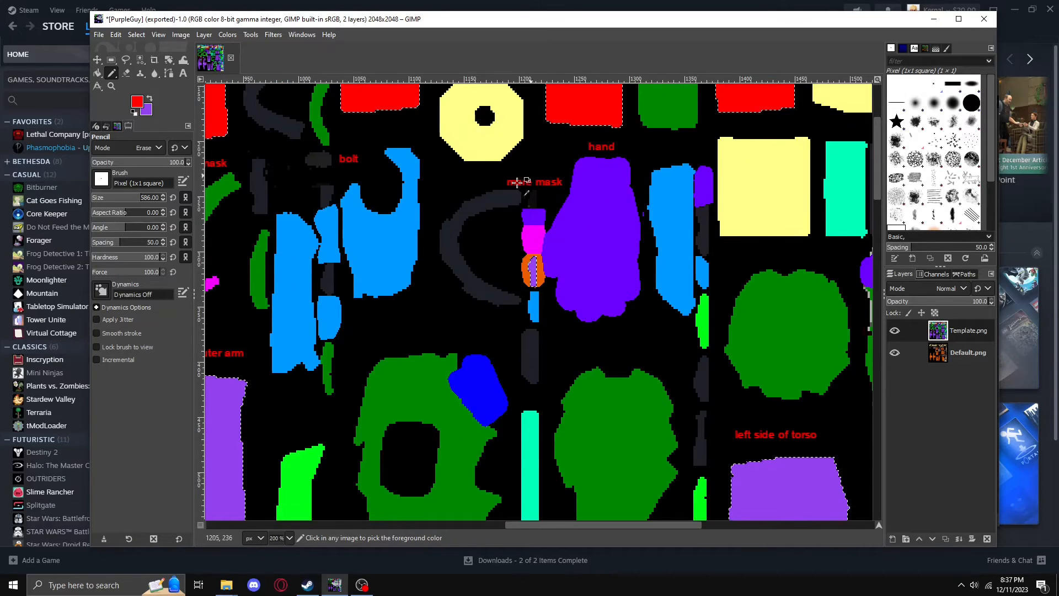
scroll(520, 177, "up", 3)
scroll(398, 157, "up", 4)
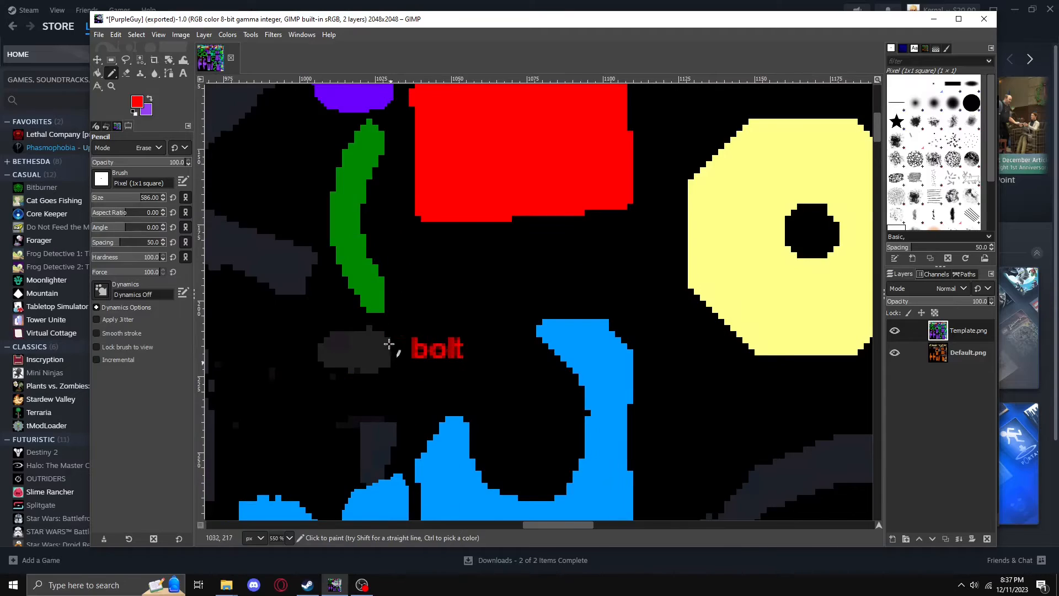
scroll(389, 343, "down", 7)
scroll(427, 381, "up", 5)
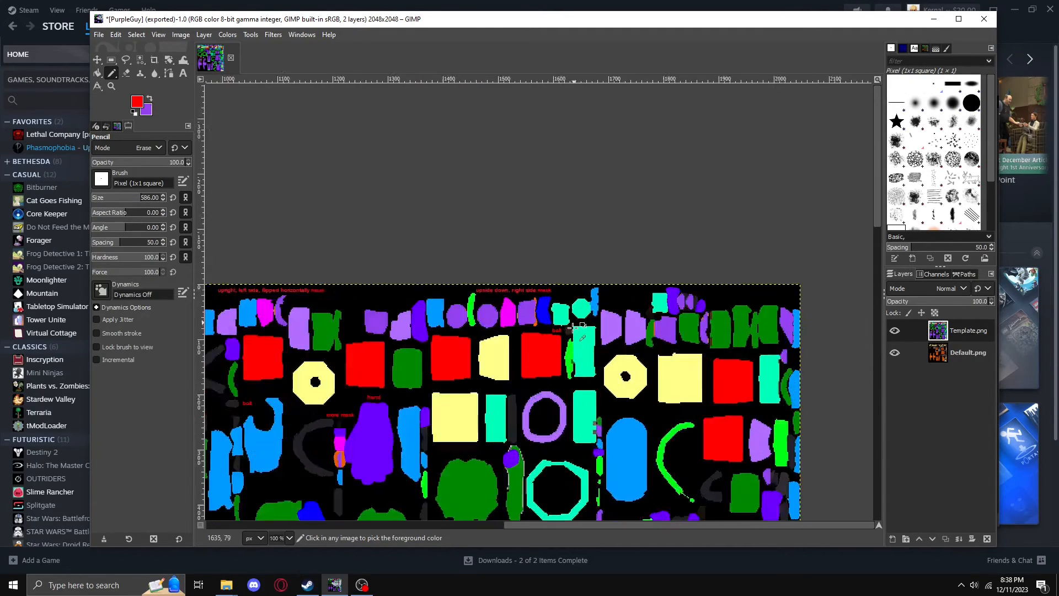
scroll(602, 340, "down", 6)
scroll(601, 340, "down", 2)
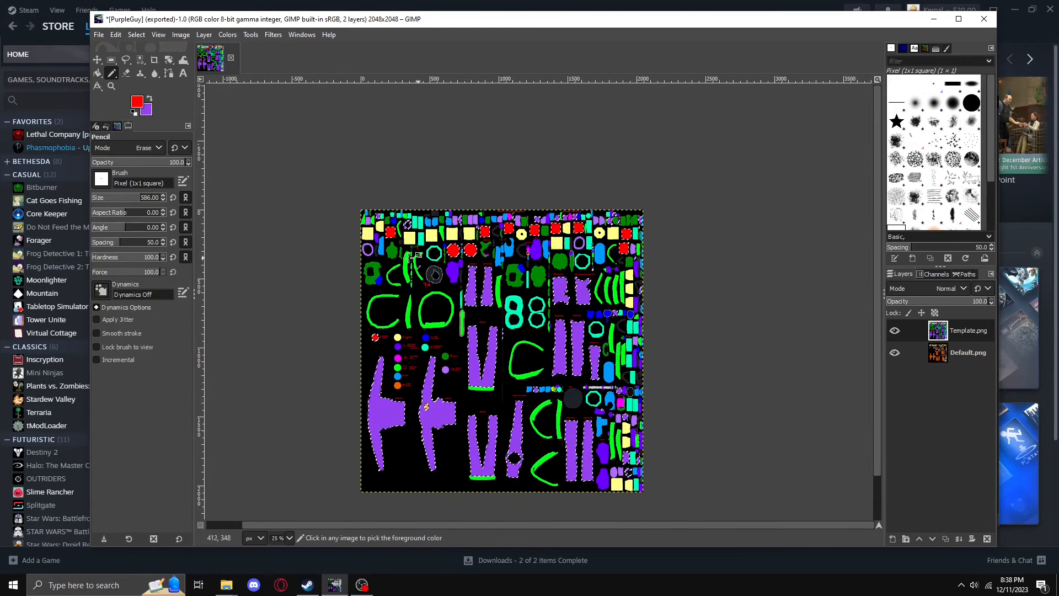
Compare the template's bolt area and full layout with Default.png by hiding and reshowing the Template.png layer
scroll(408, 257, "up", 6)
left_click(895, 330)
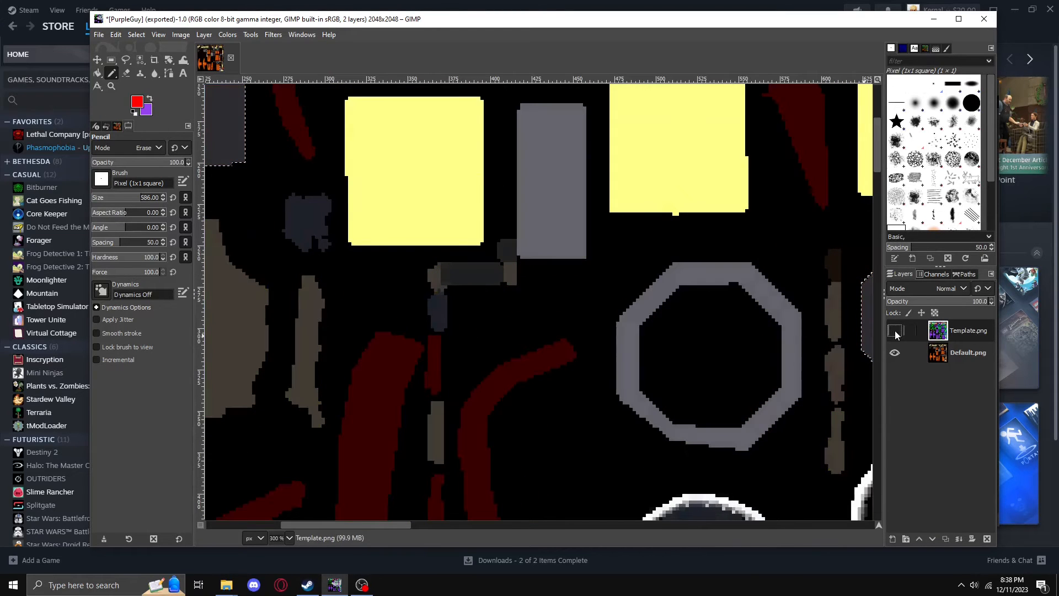
left_click(895, 330)
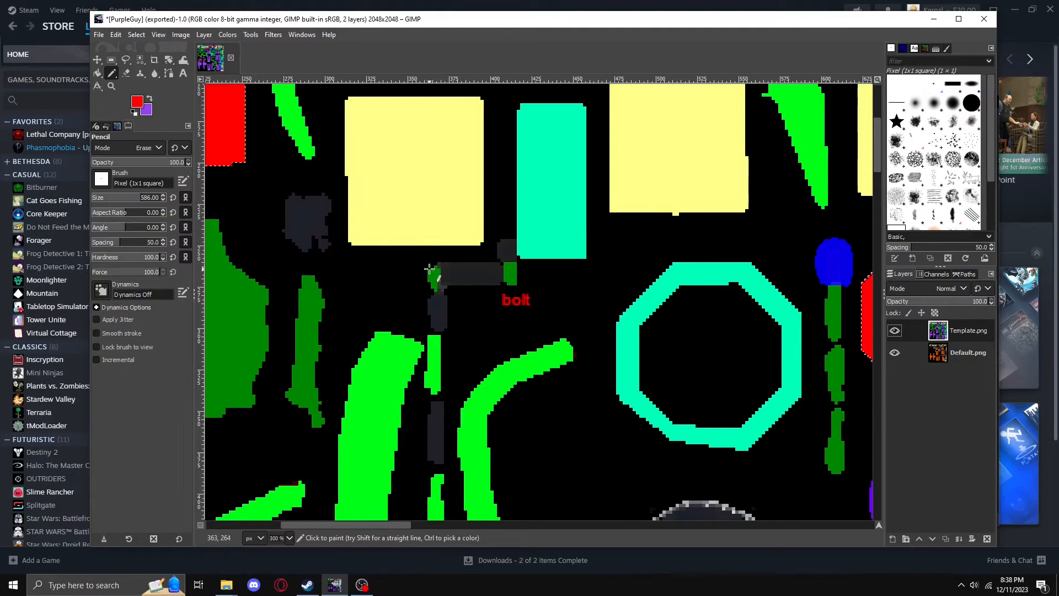
left_click(895, 331)
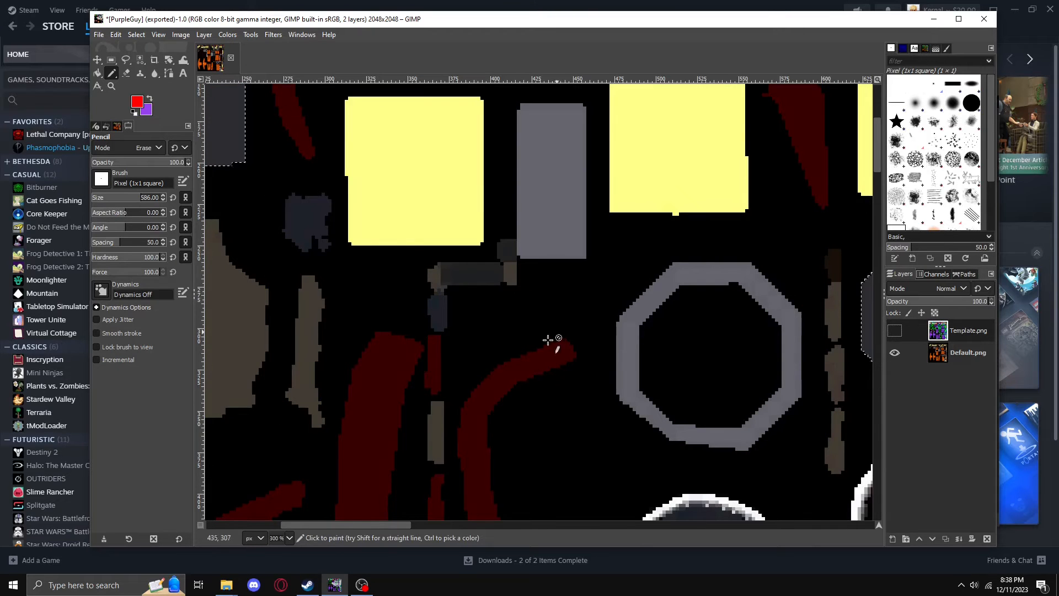
scroll(452, 358, "down", 6)
scroll(507, 378, "down", 4)
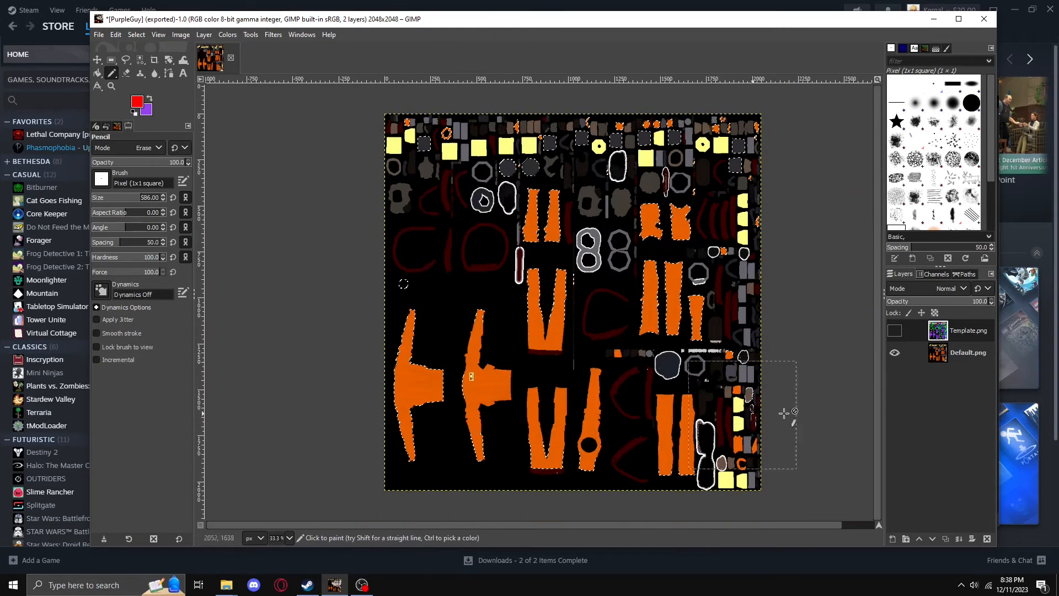
left_click(898, 331)
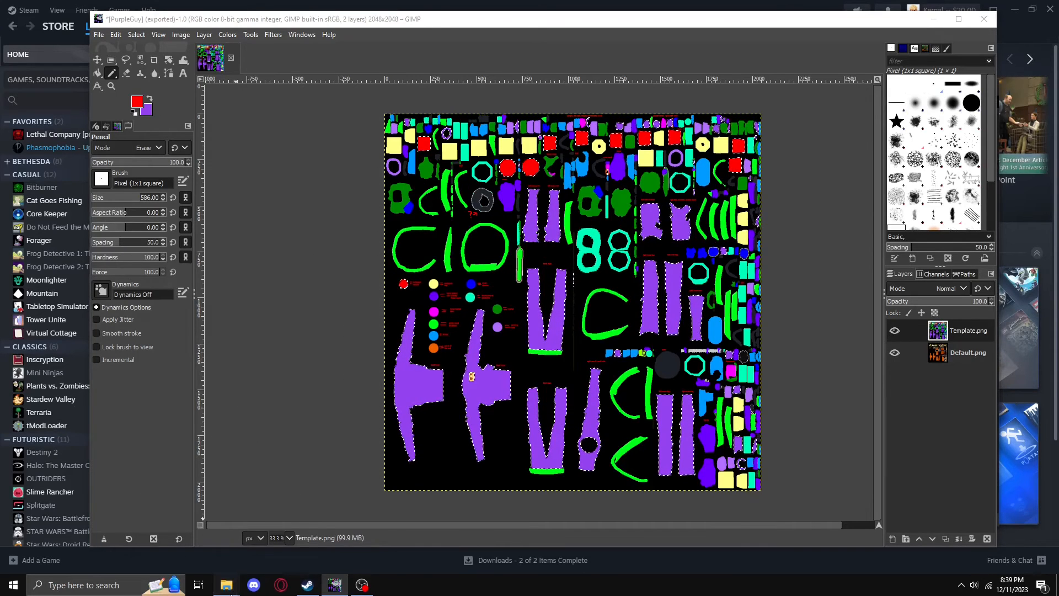
Add Fox.png from the moresuits folder in File Explorer to the GIMP image as a new top layer
mouse_move(226, 585)
left_click(339, 524)
left_click(800, 237)
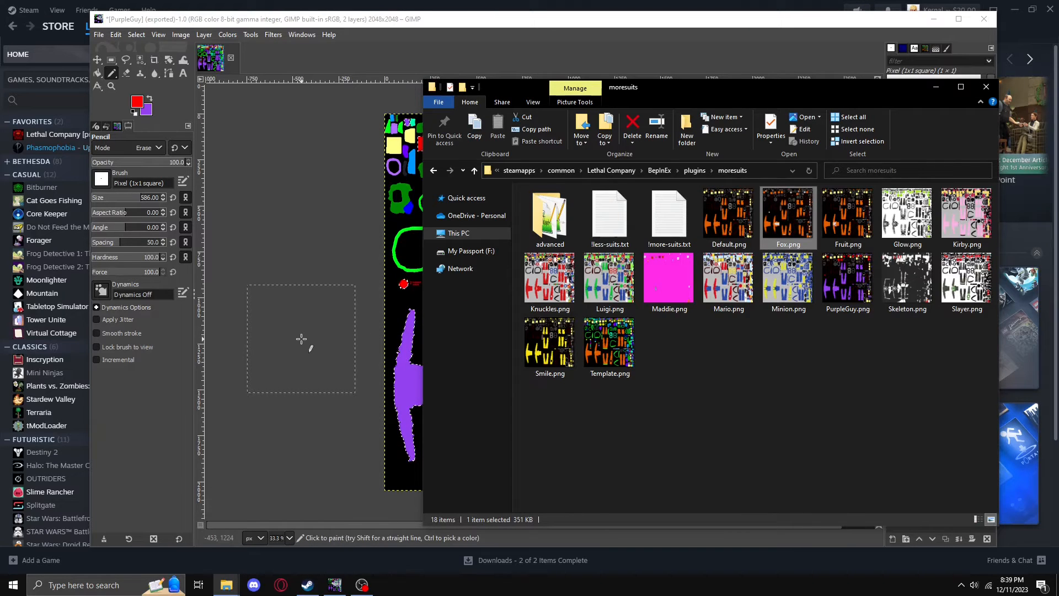
left_click_drag(301, 339, 302, 340)
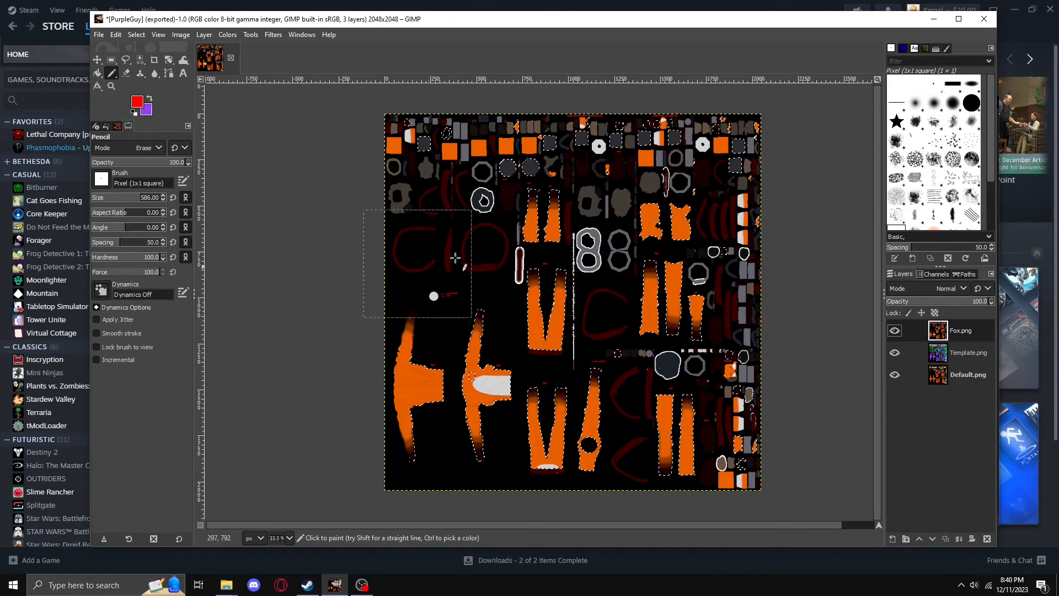
Clear the selection with Rectangle Select and examine the facemask on the Fox.png layer up close
left_click(111, 60)
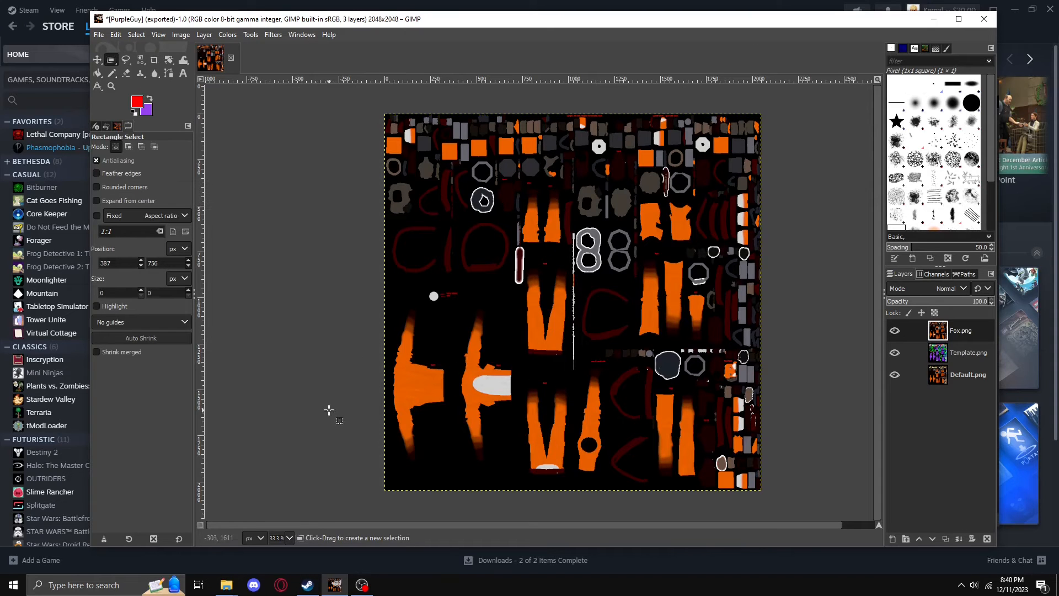
scroll(751, 374, "up", 4)
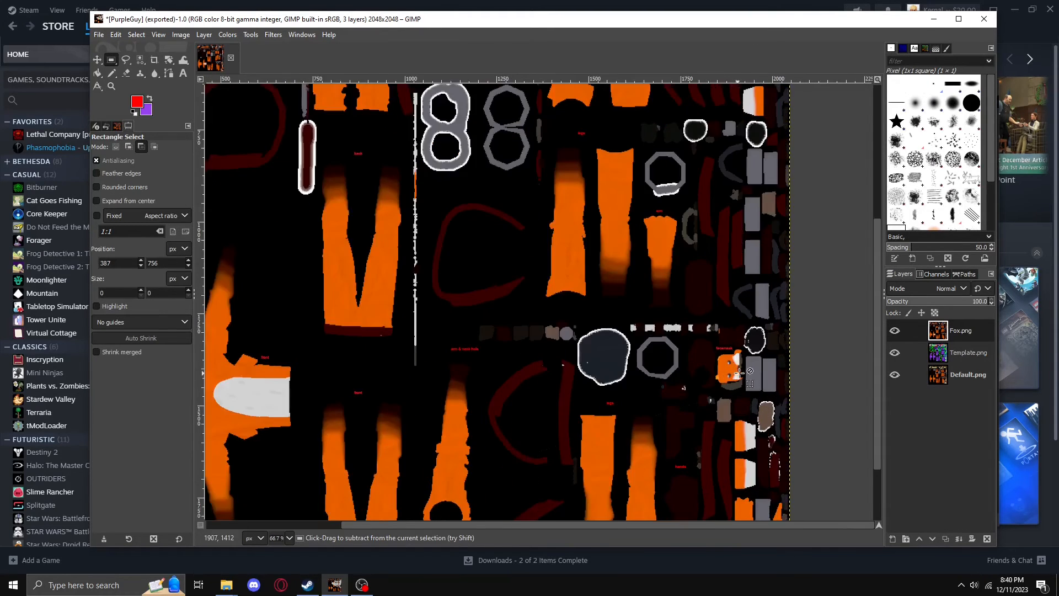
scroll(750, 374, "up", 2)
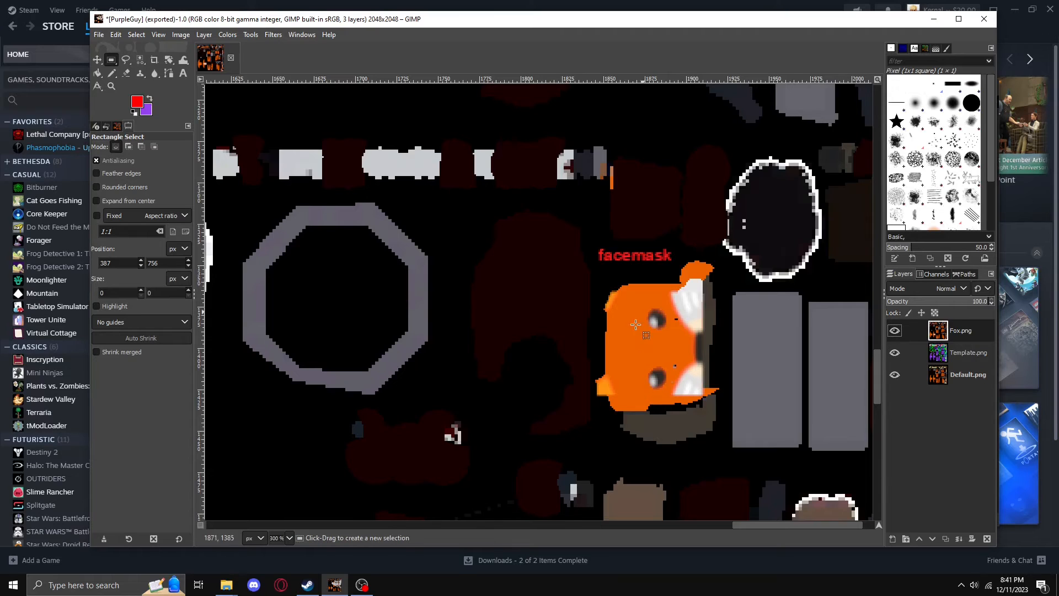
scroll(676, 351, "up", 4)
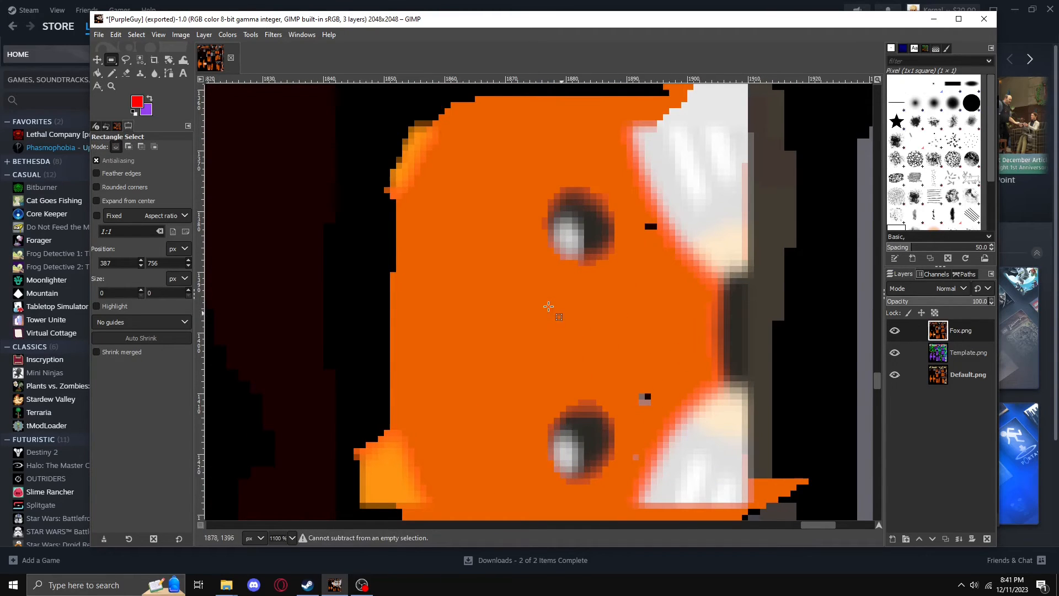
Paint over the stray dark pixels on Fox.png's facemask with the Pencil in Normal mode, using the mask's sampled orange at sizes 10 and 1
key("n")
left_click(629, 342, "ctrl")
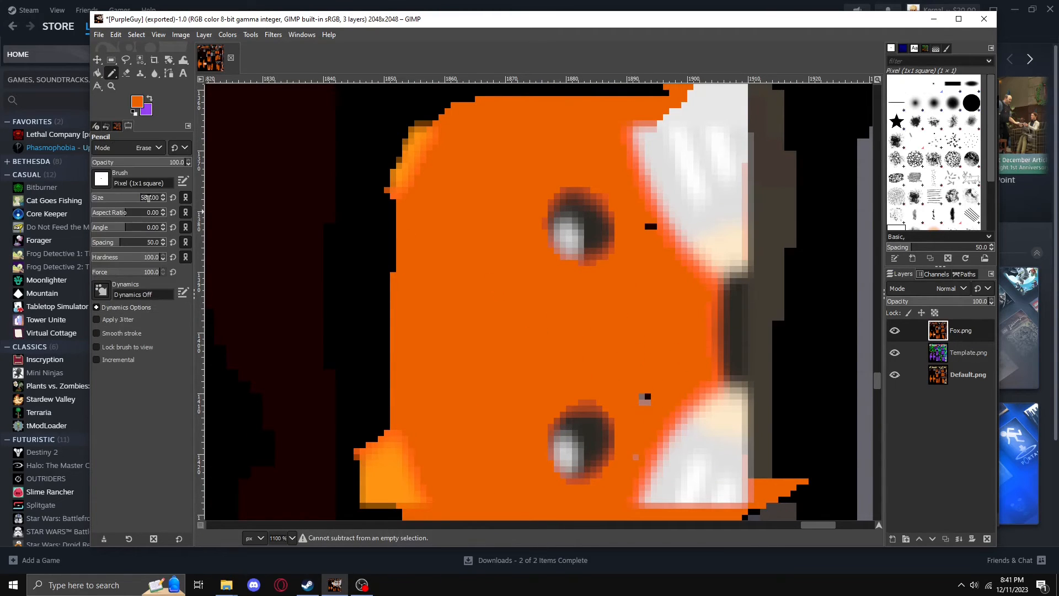
left_click_drag(116, 199, 97, 197)
left_click(652, 378)
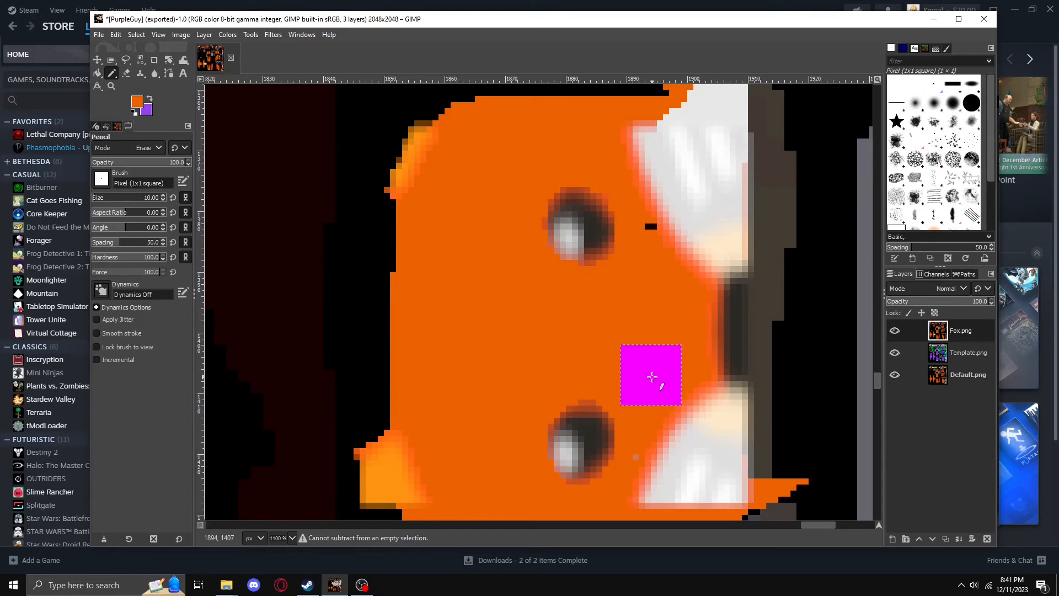
key("ctrl+z")
left_click(149, 147)
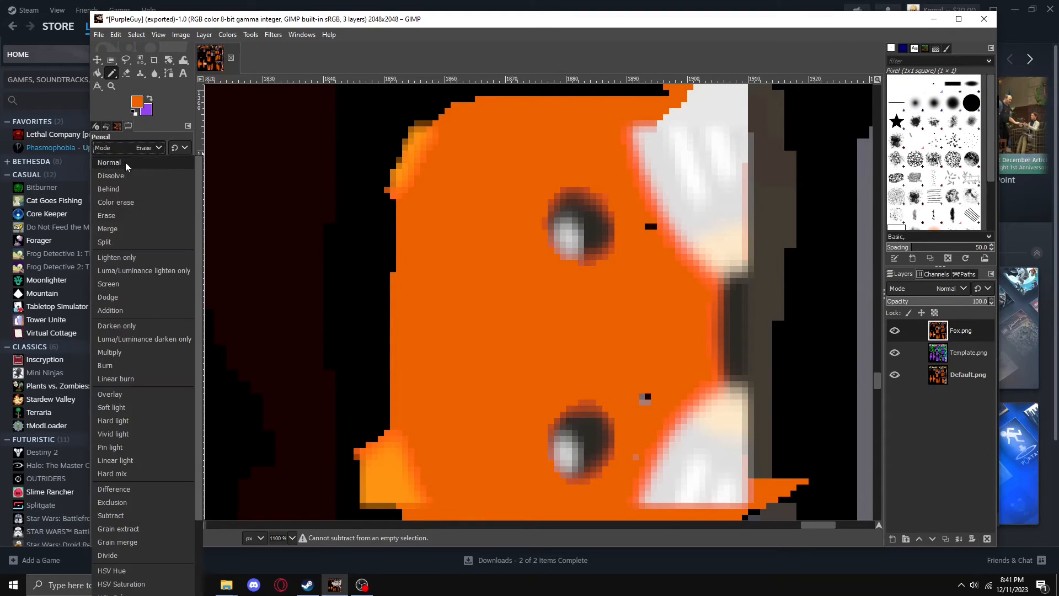
left_click(138, 148)
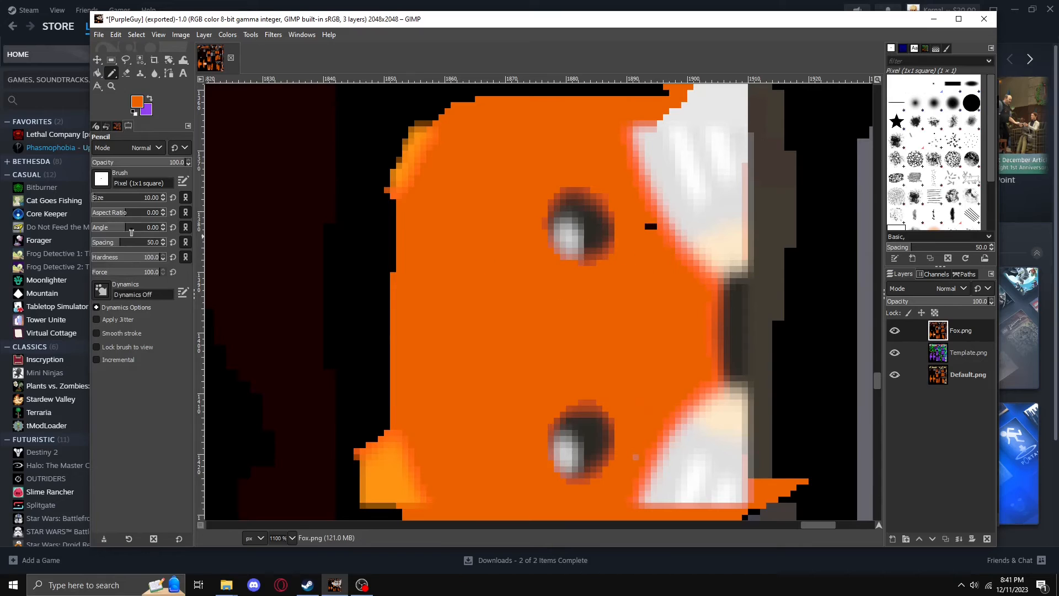
left_click_drag(109, 199, 93, 206)
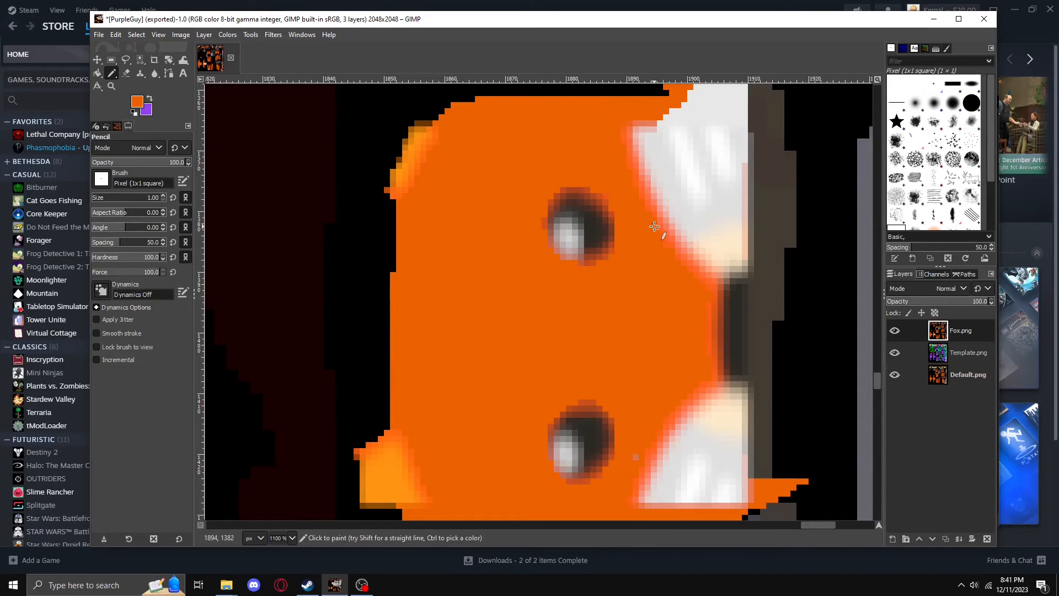
Locate and examine the upside-down, right-side mask piece along the upper edge of the Fox.png texture
scroll(724, 468, "down", 6)
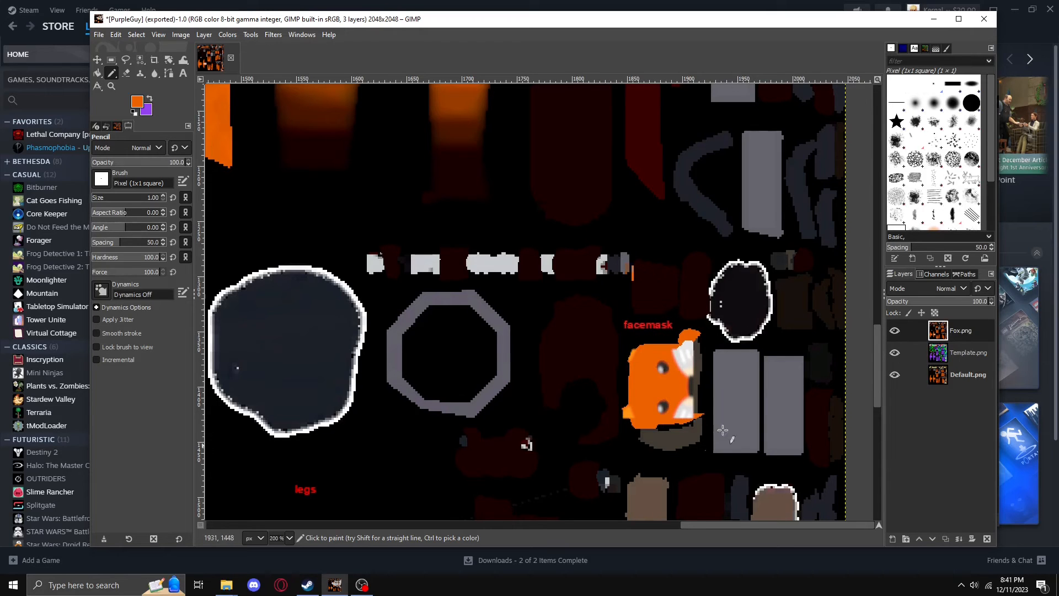
scroll(732, 444, "down", 2)
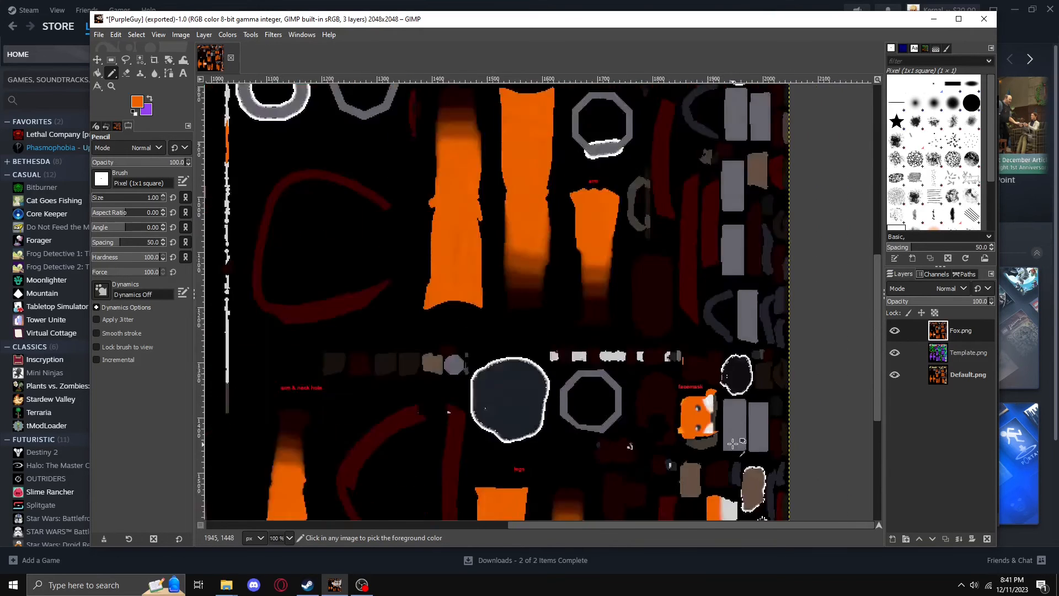
scroll(733, 443, "down", 4)
scroll(706, 272, "up", 6)
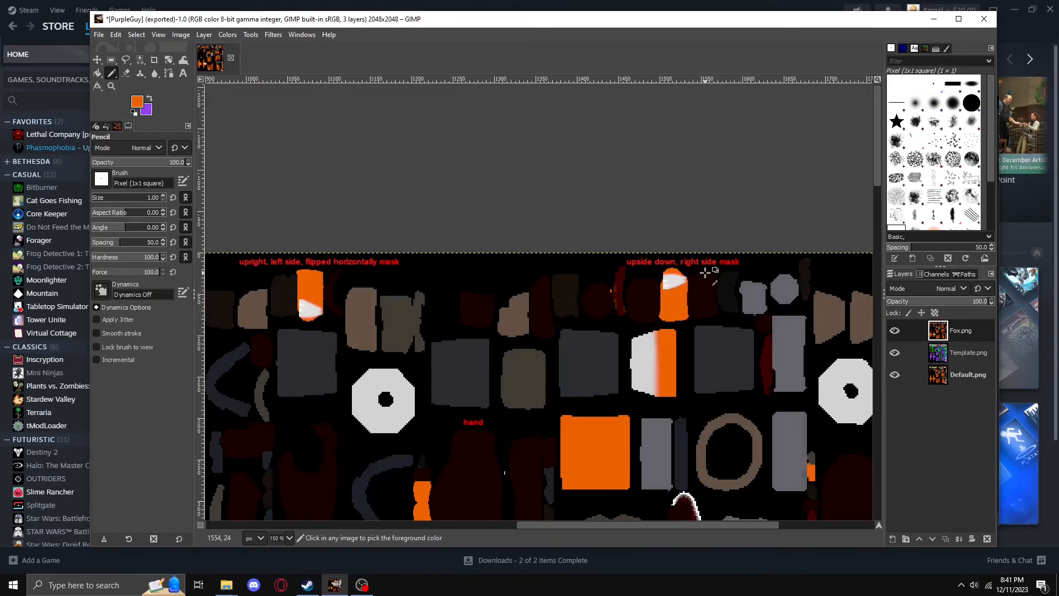
scroll(706, 272, "up", 5)
left_click_drag(675, 525, 684, 524)
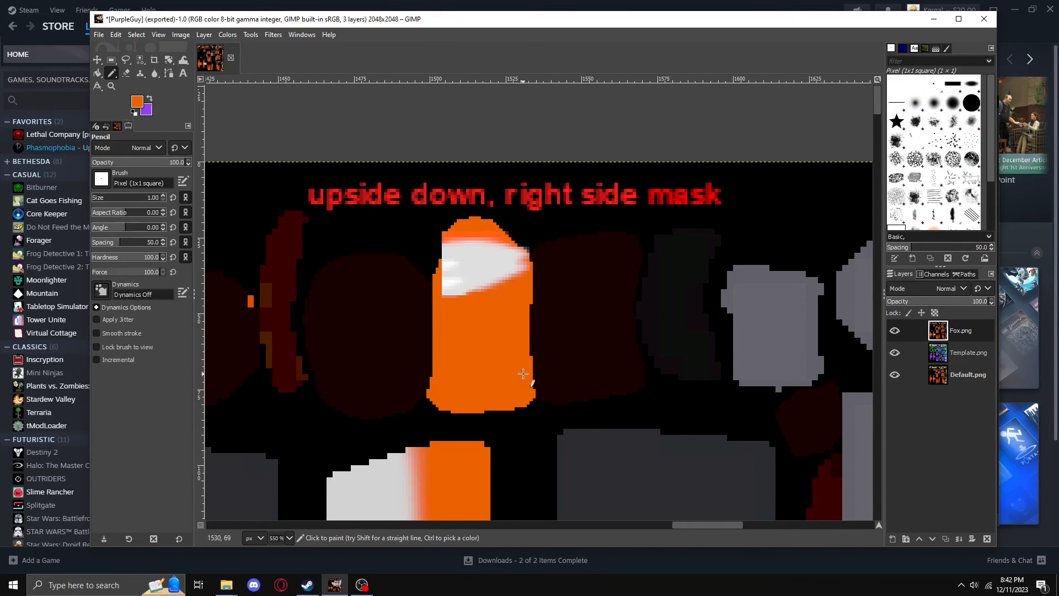
Examine the upright, horizontally flipped left-side mask piece and compare its white marking with the upside-down right-side piece
left_click_drag(705, 525, 549, 518)
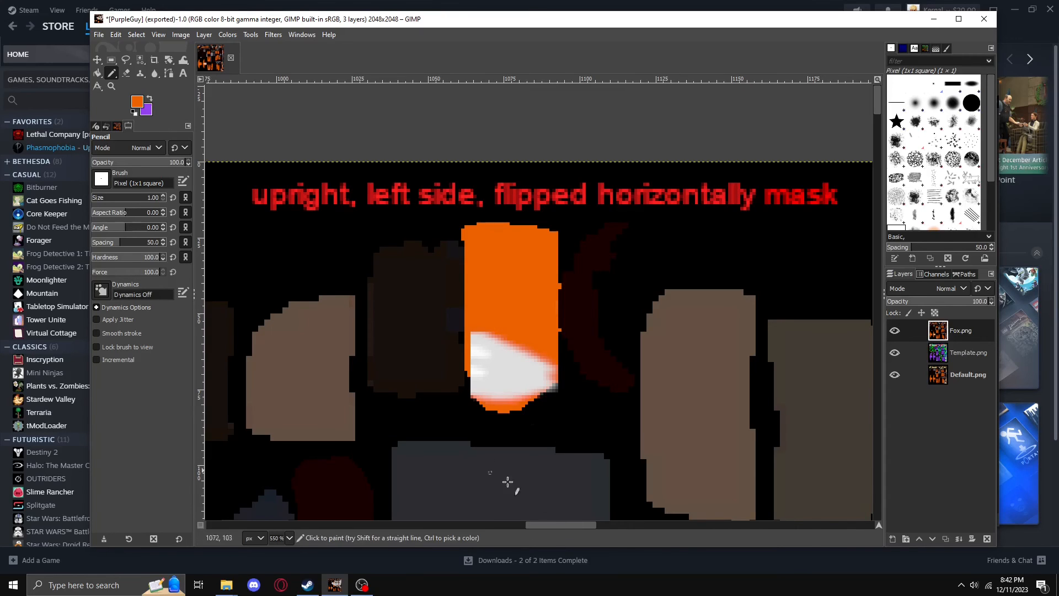
mouse_move(554, 527)
left_mouse_down()
mouse_move(644, 529)
mouse_move(563, 532)
left_mouse_up()
scroll(539, 465, "down", 2)
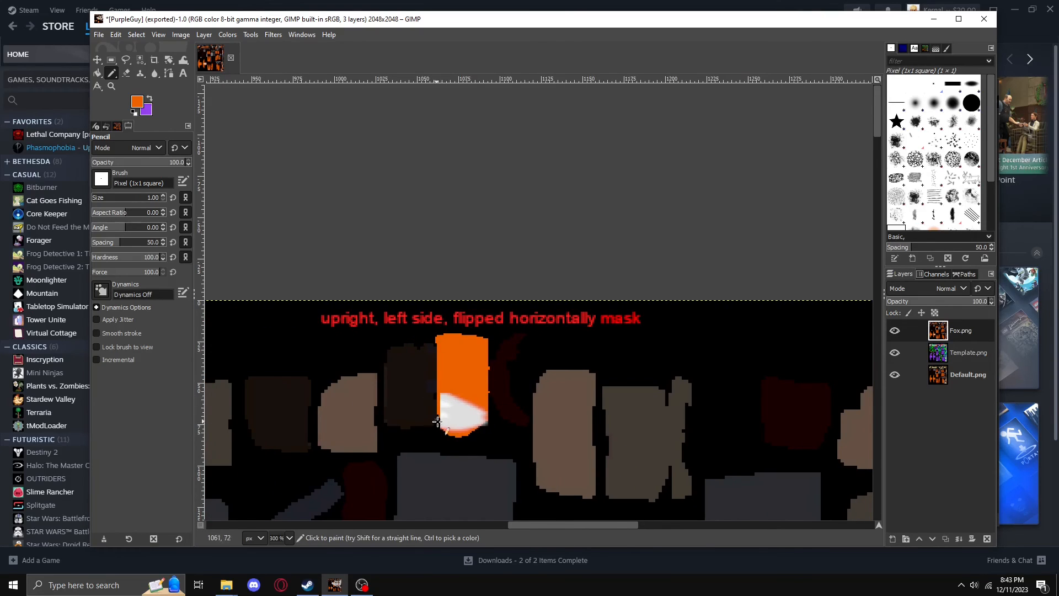
left_click_drag(533, 527, 609, 523)
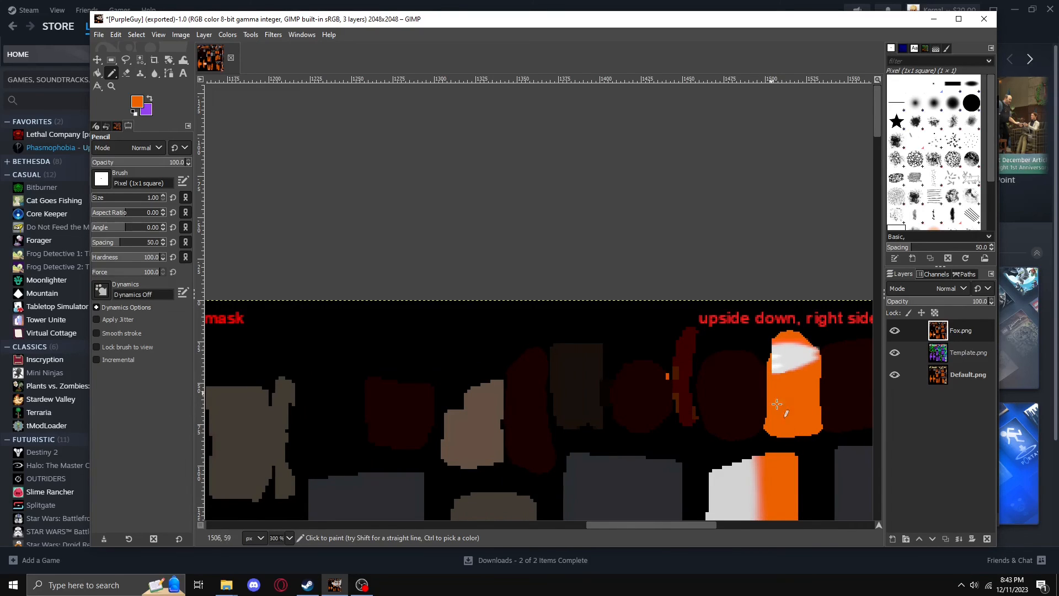
left_click_drag(697, 527, 606, 535)
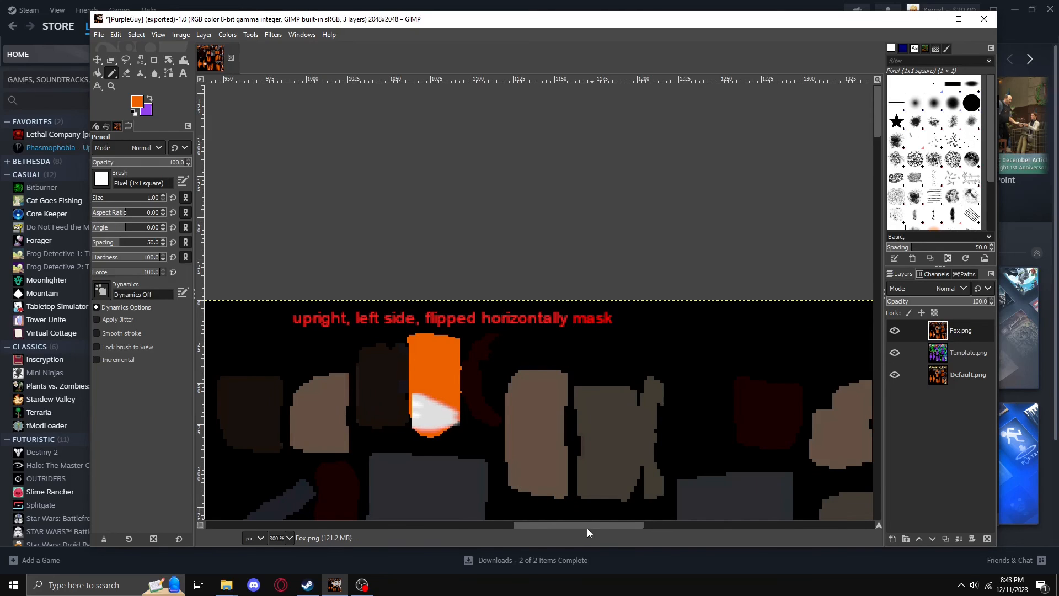
left_click_drag(558, 525, 635, 521)
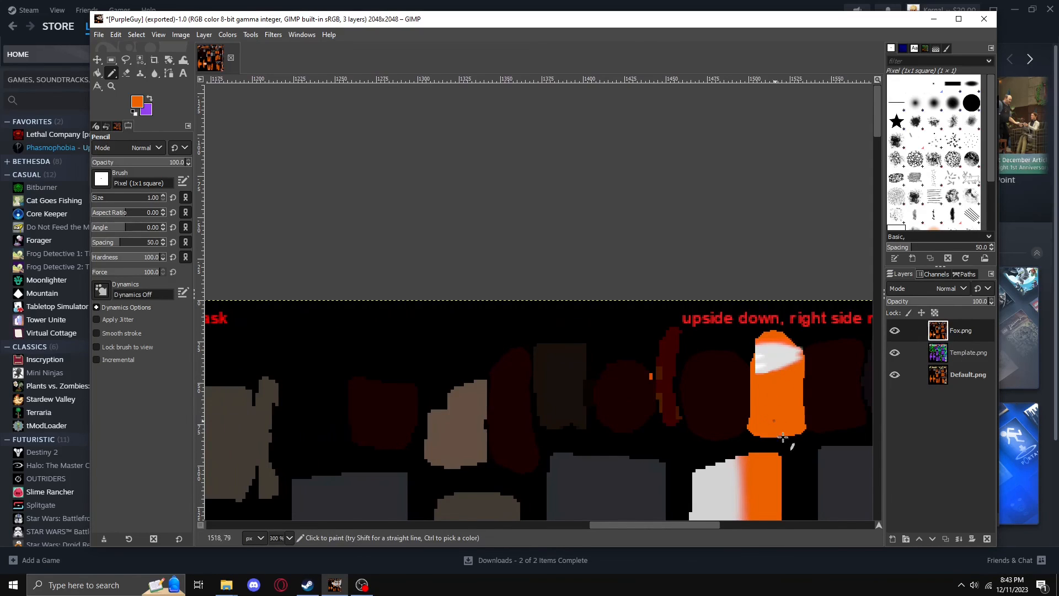
Compare the right-side mask area with the template by hiding and reshowing the Fox.png layer, and view the full Fox texture
left_click(896, 332)
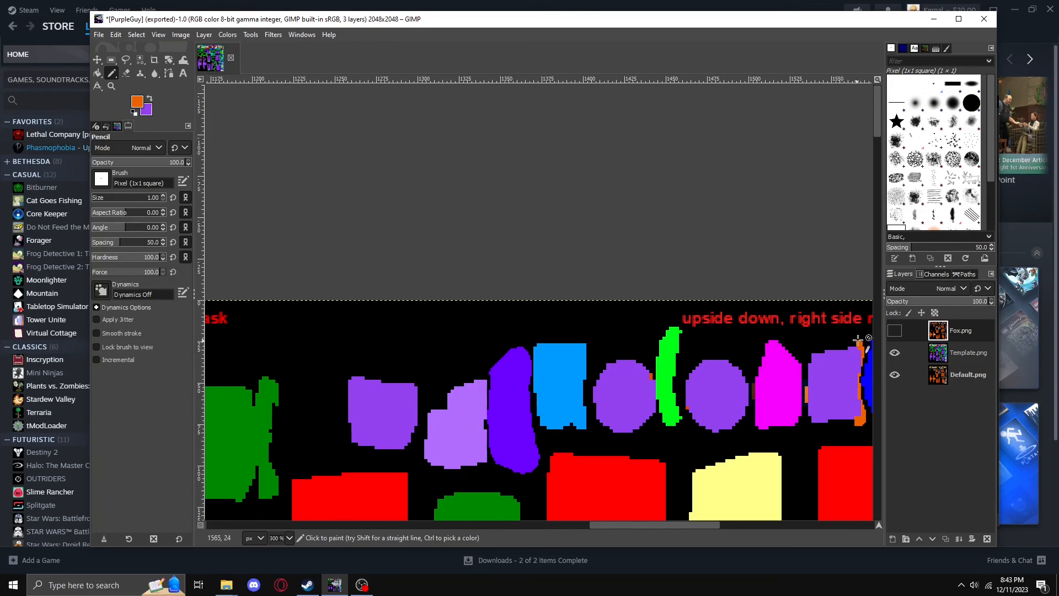
left_click(897, 331)
left_click(897, 331)
left_click(895, 331)
scroll(594, 428, "down", 1)
scroll(593, 428, "down", 4)
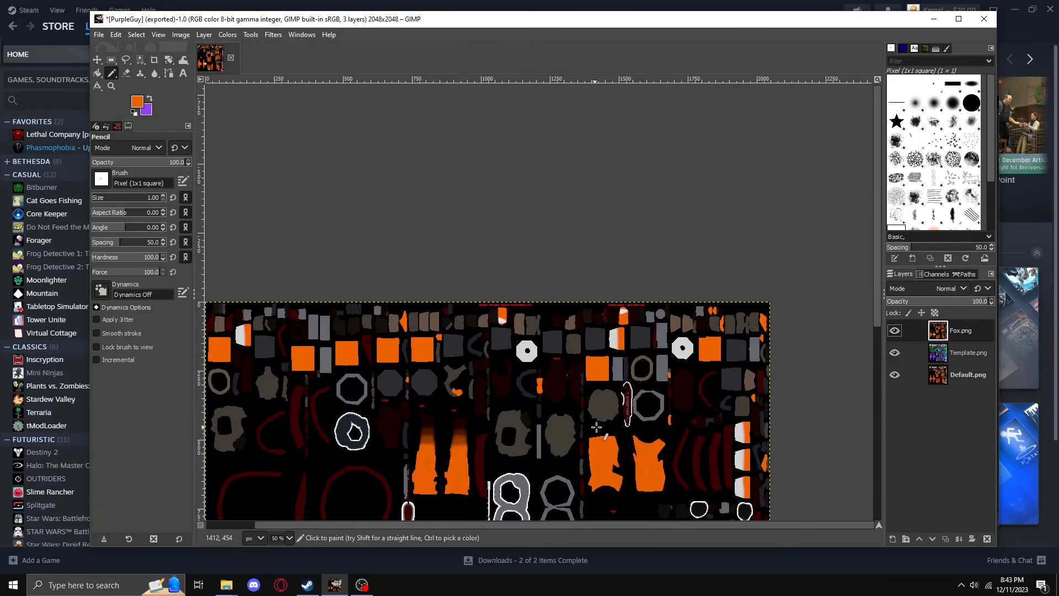
left_click_drag(596, 528, 554, 532)
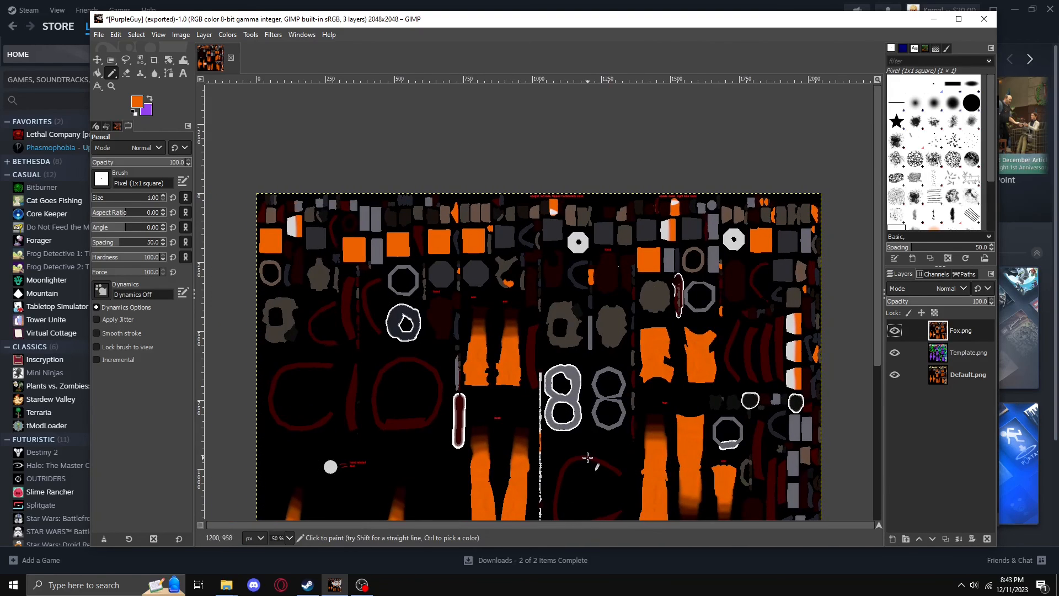
scroll(588, 458, "down", 1)
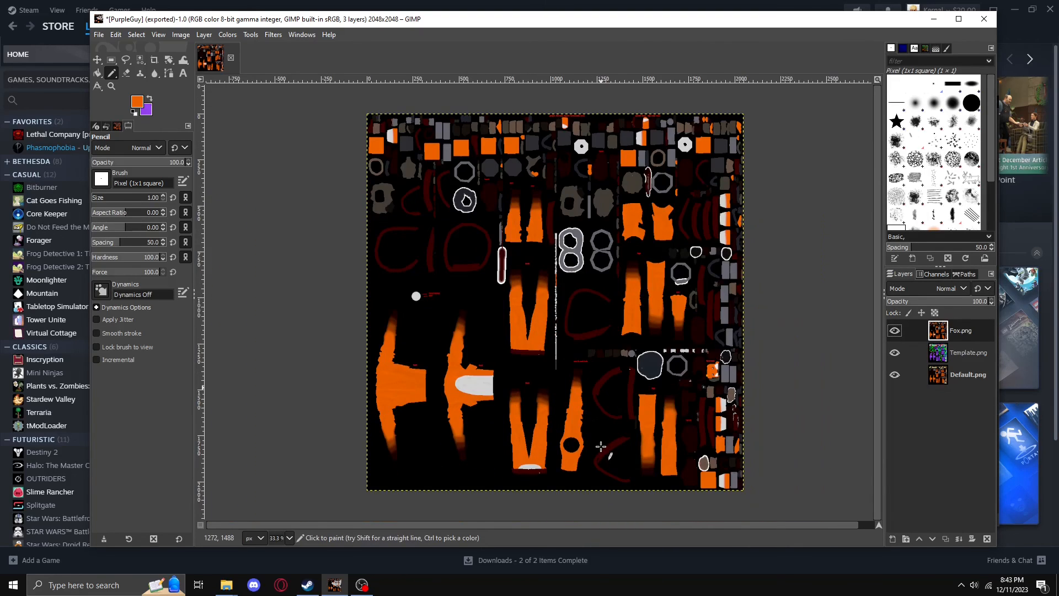